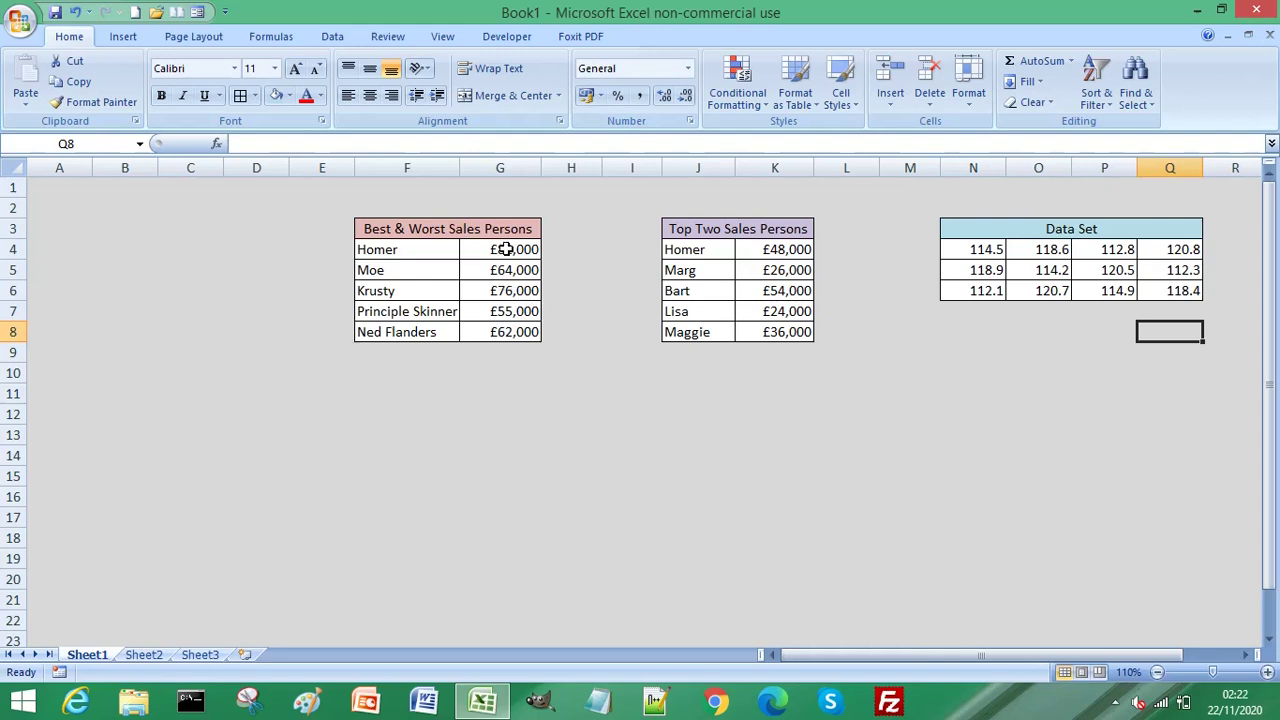
Select the five sales amounts G4:G8, from Homer's down to Ned Flanders's.
{"action": "left_click_drag", "start_coordinate": [505, 250], "coordinate": [509, 274]}
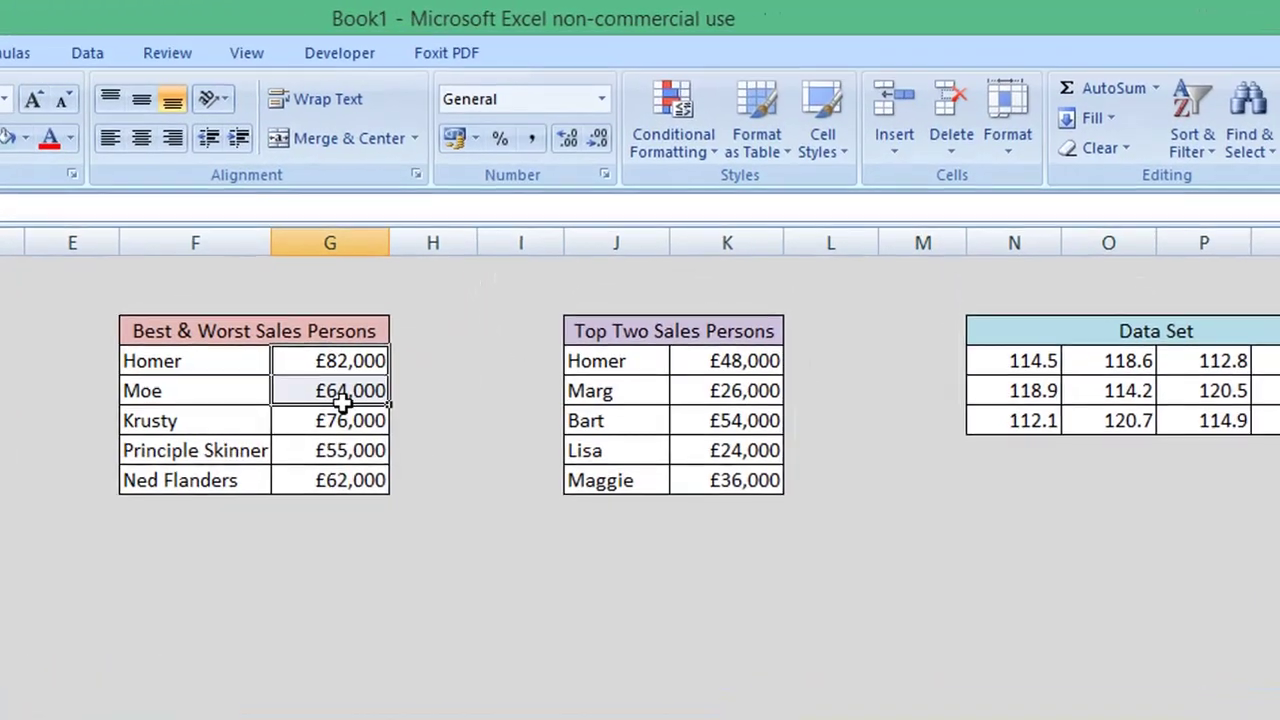
{"action": "left_click_drag", "start_coordinate": [343, 398], "coordinate": [343, 468]}
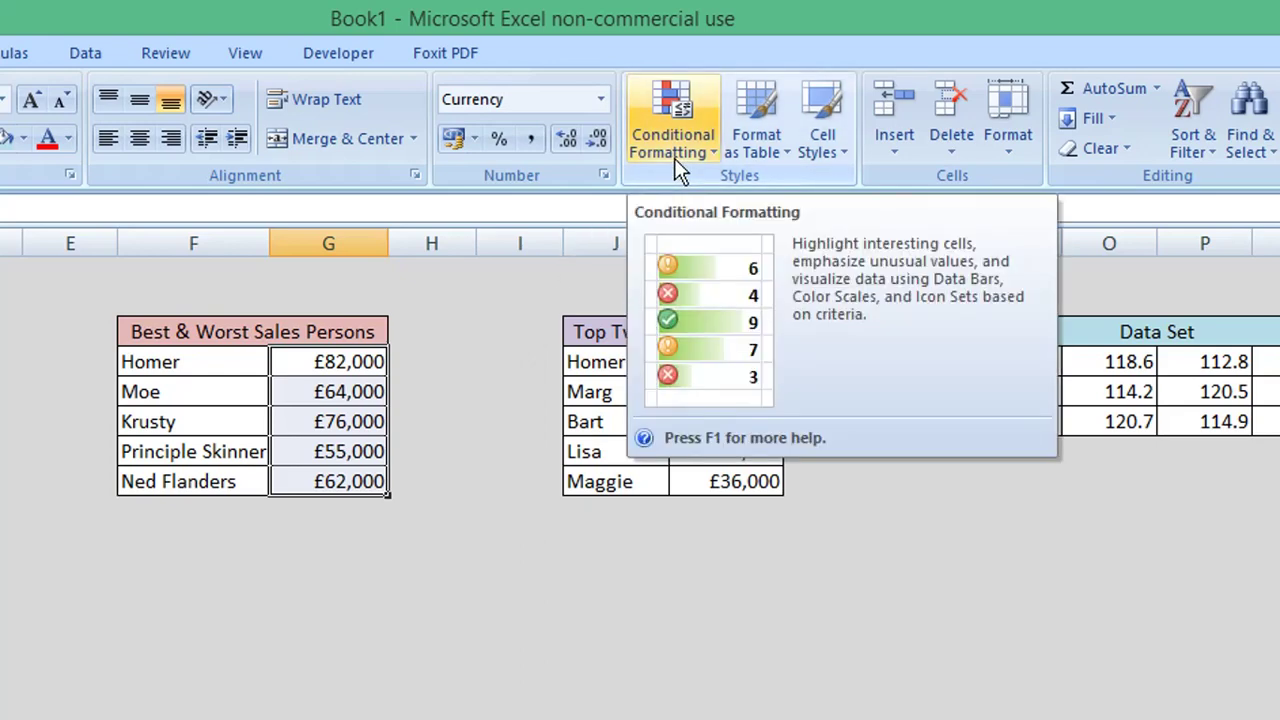
Add a Top 1 ranked-values rule with orange fill, highlighting Homer's £82,000.
{"action": "left_click", "coordinate": [674, 158]}
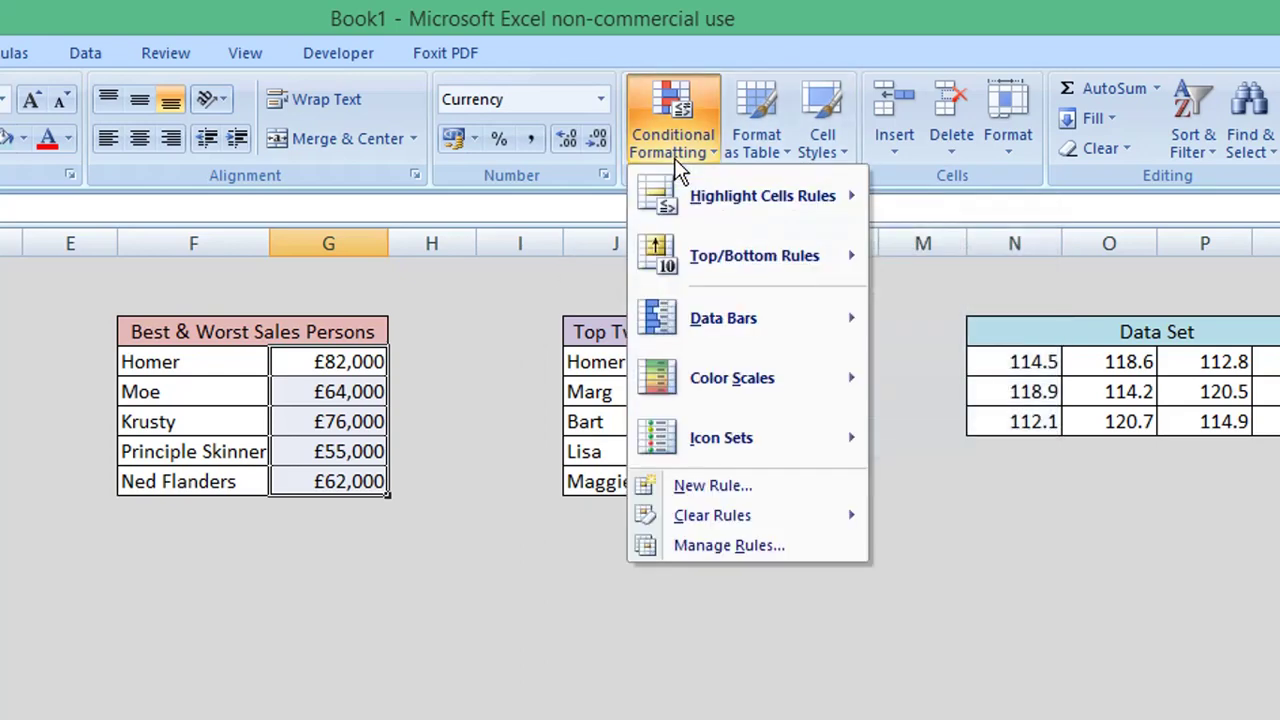
{"action": "mouse_move", "coordinate": [721, 437]}
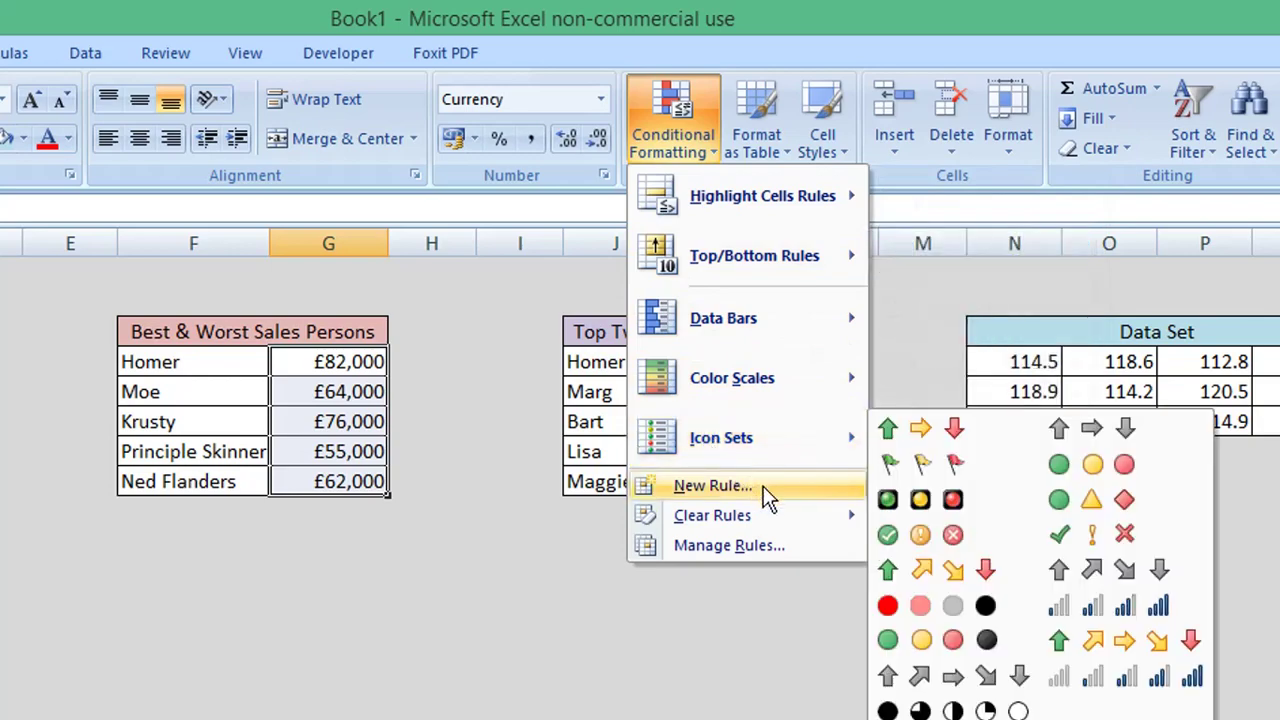
{"action": "left_click", "coordinate": [763, 486]}
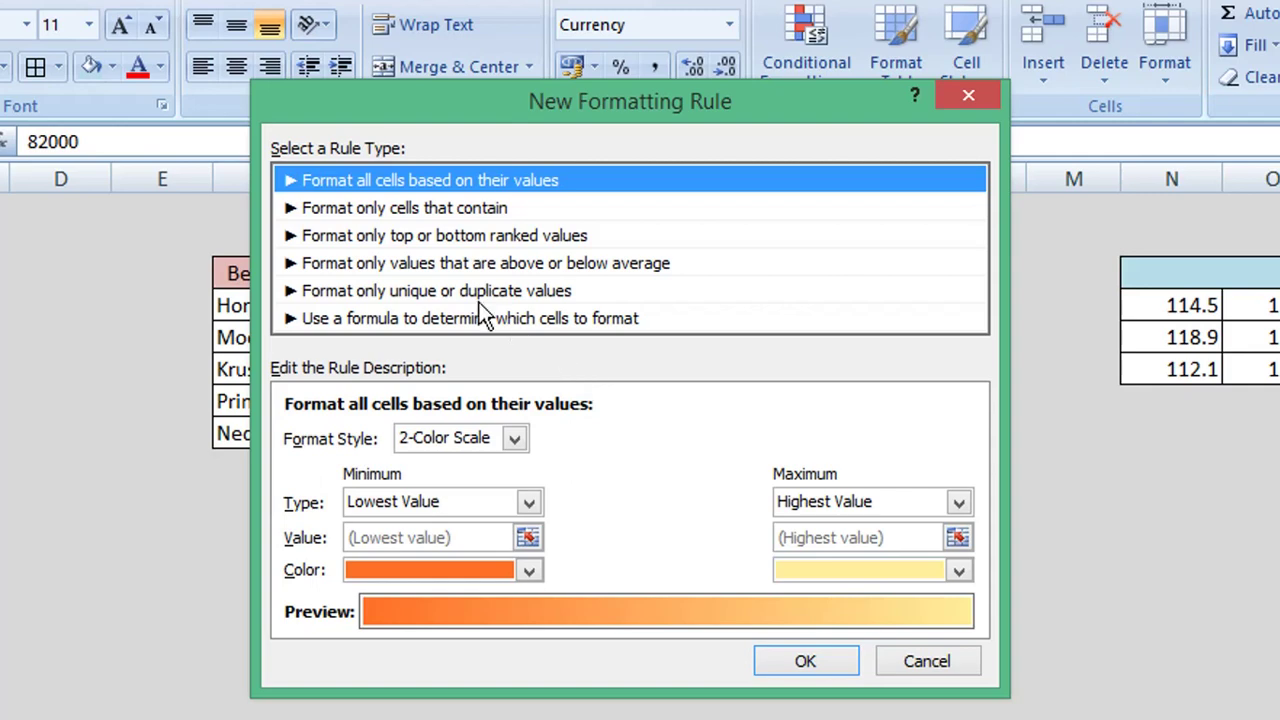
{"action": "left_click", "coordinate": [476, 240]}
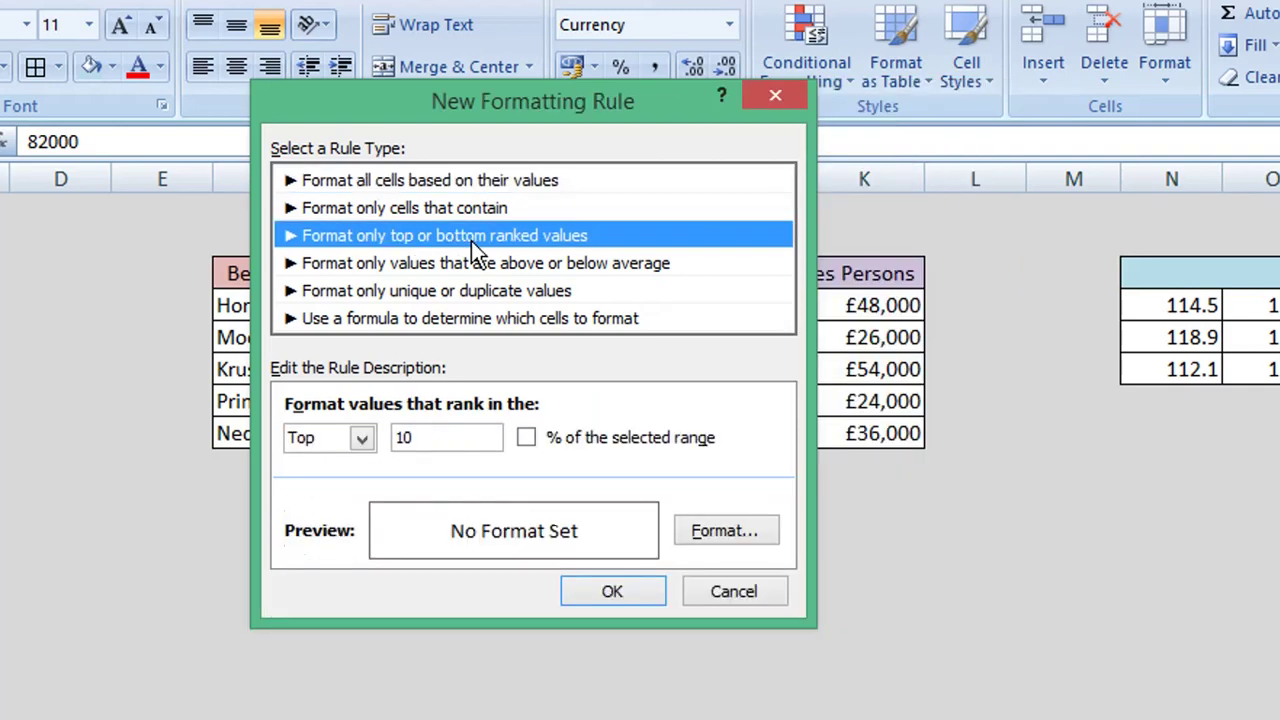
{"action": "left_click", "coordinate": [362, 445]}
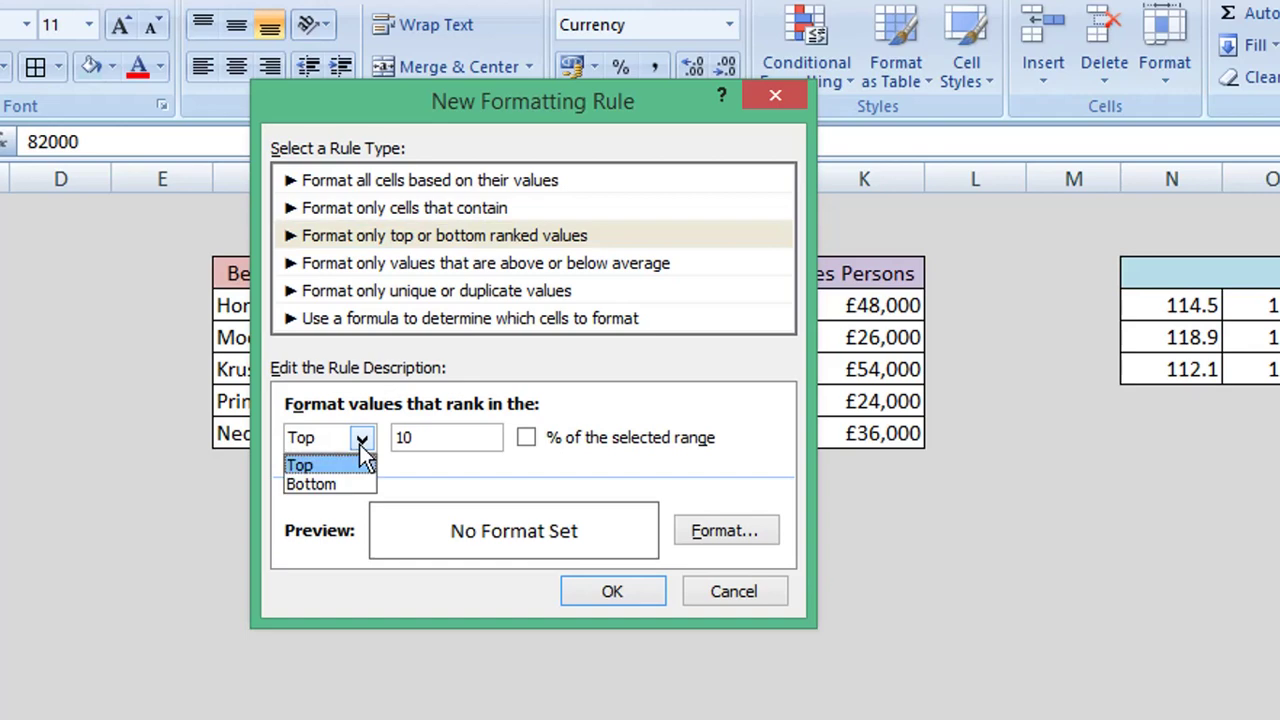
{"action": "left_click", "coordinate": [439, 435]}
{"action": "left_click", "coordinate": [441, 437]}
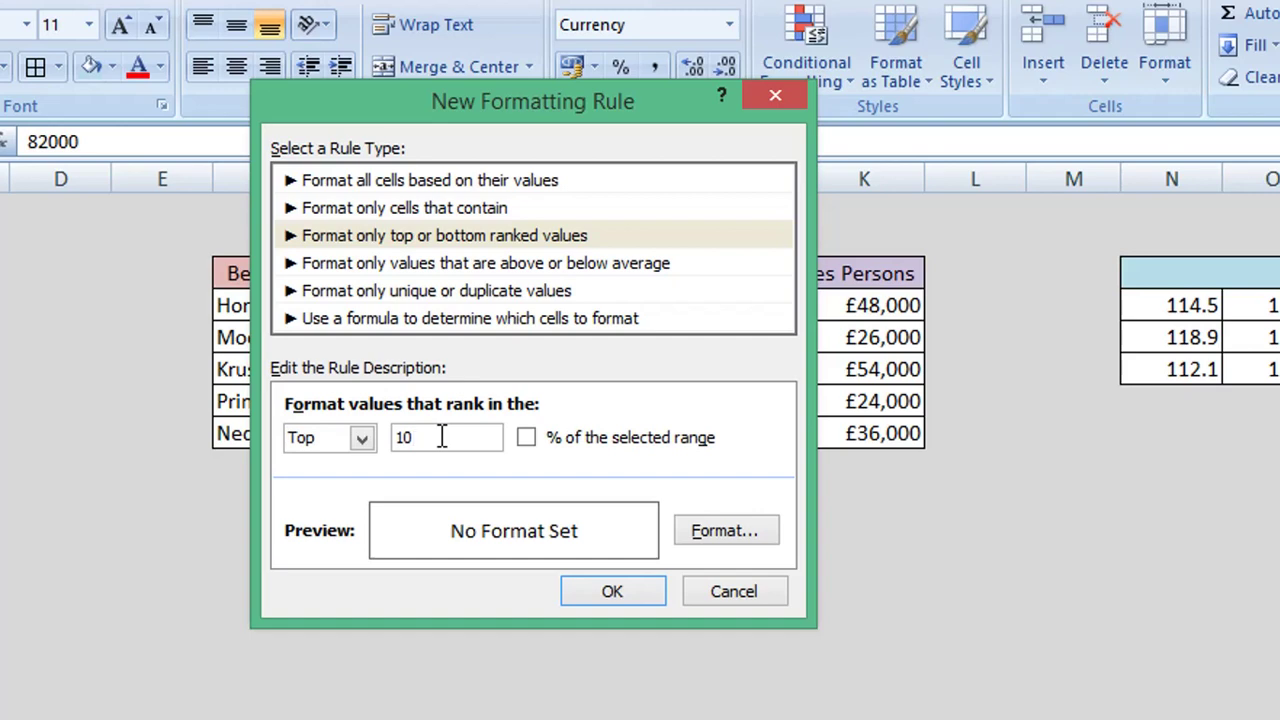
{"action": "key", "text": "BackSpace"}
{"action": "left_click", "coordinate": [722, 534]}
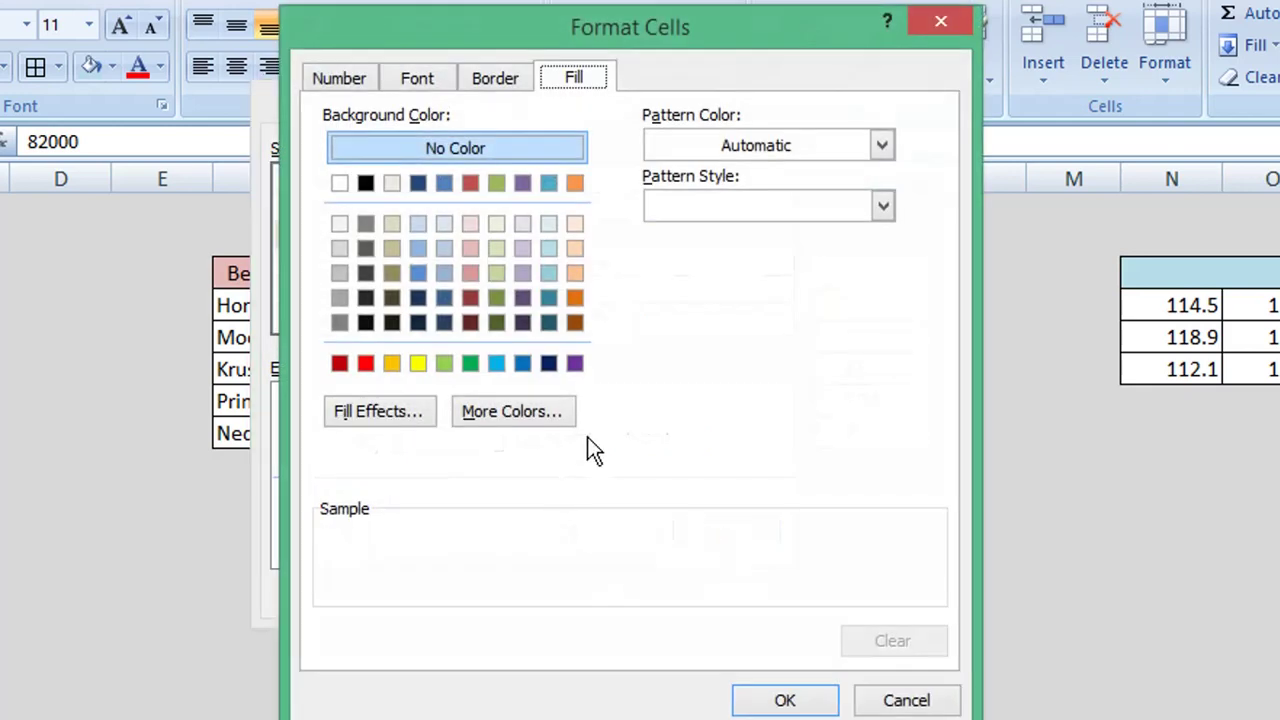
{"action": "double_click", "coordinate": [577, 276]}
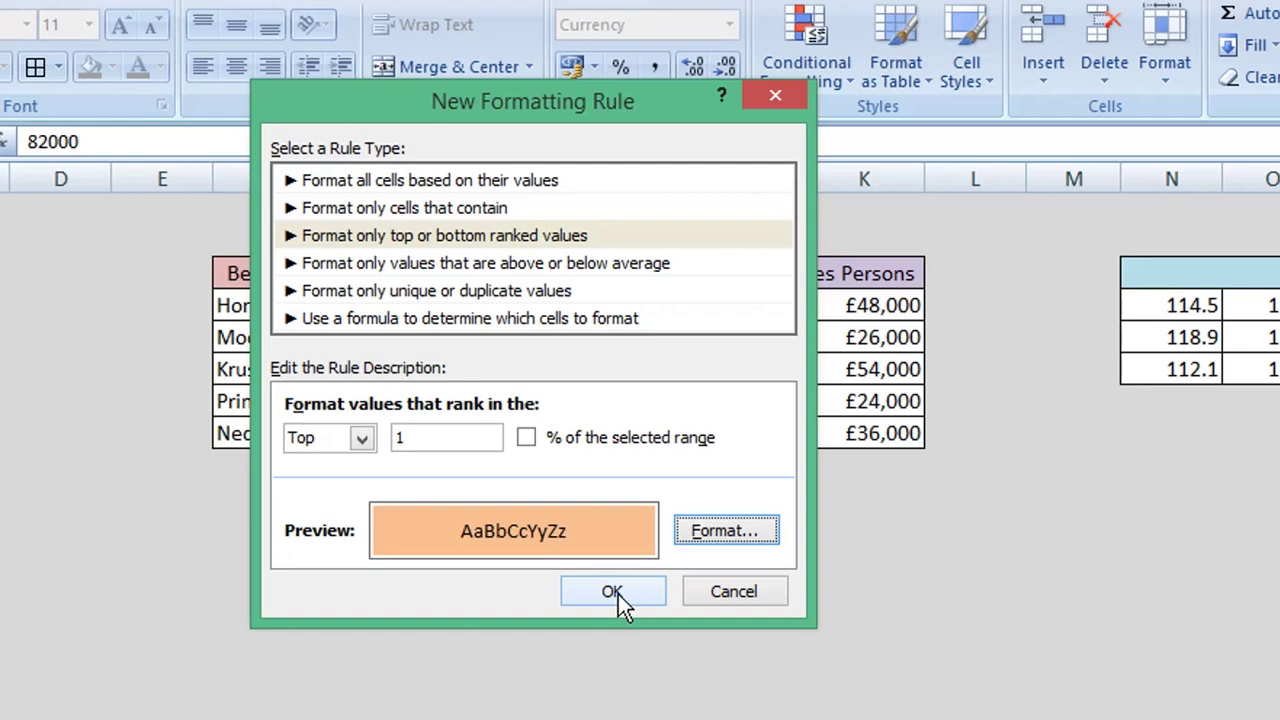
{"action": "left_click", "coordinate": [618, 594]}
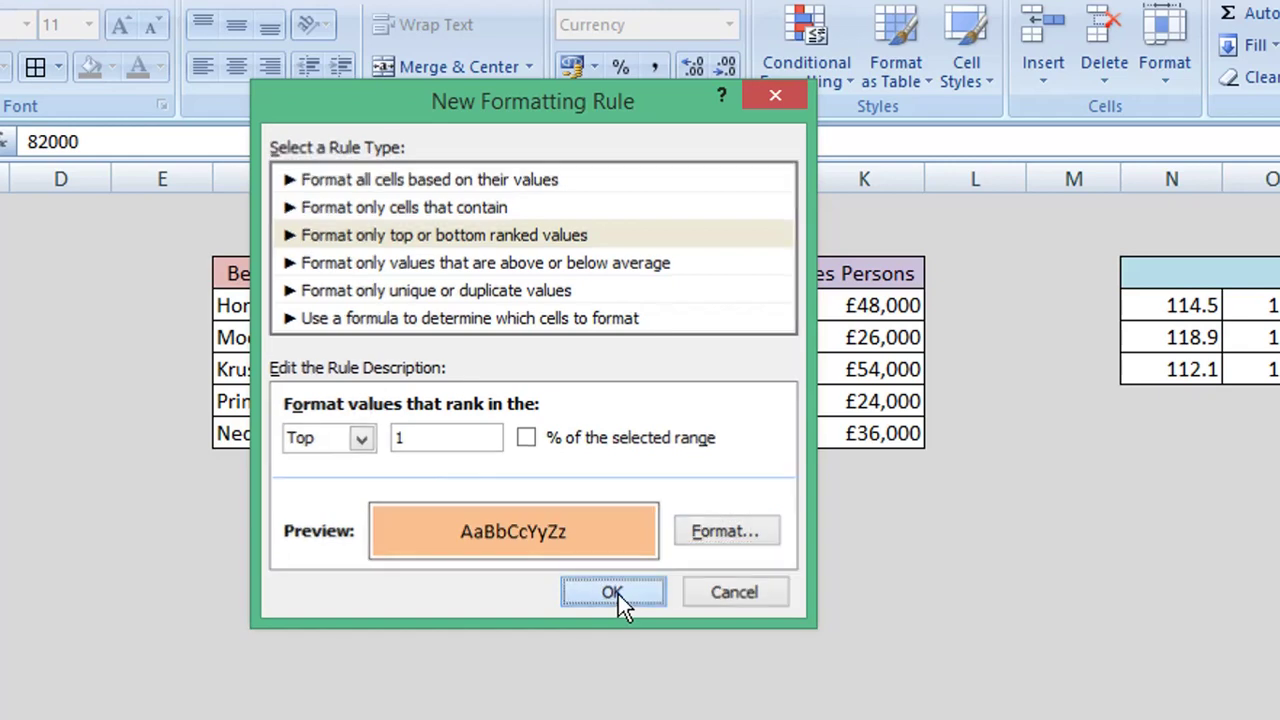
{"action": "left_click", "coordinate": [505, 625]}
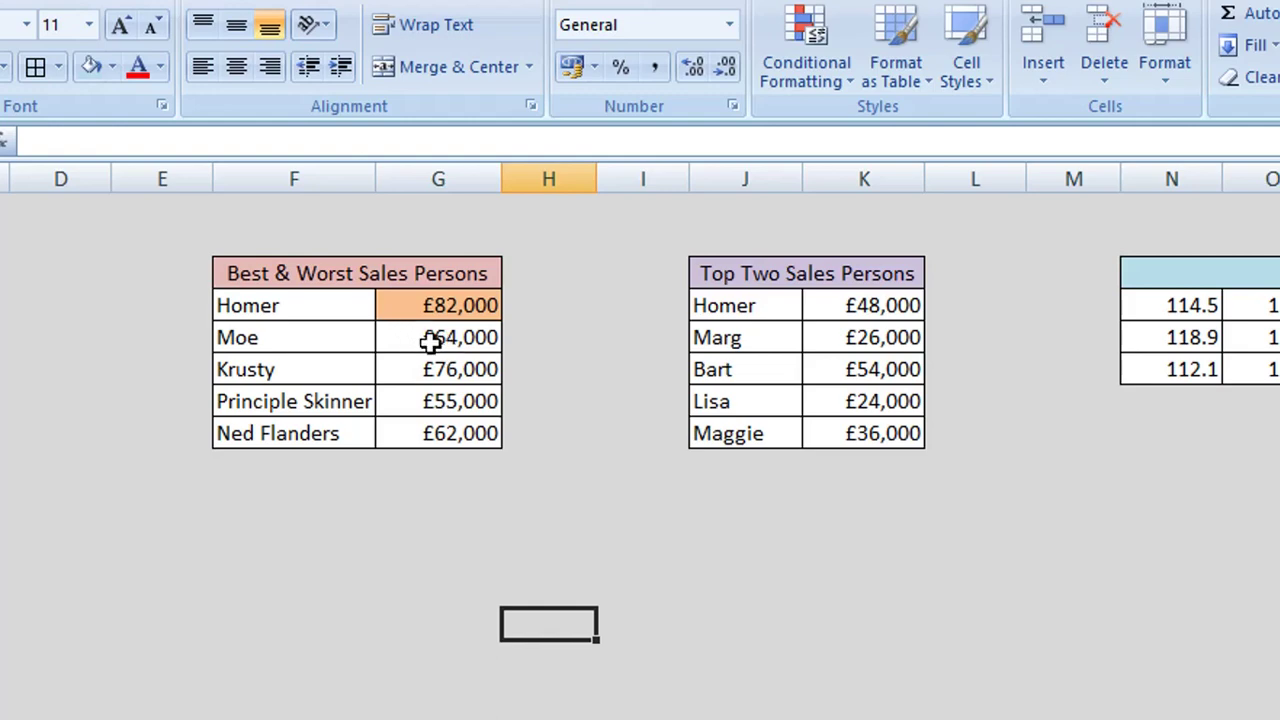
Change Moe's sales from £64,000 to £88,000, moving the orange highlight to him.
{"action": "left_click", "coordinate": [430, 343]}
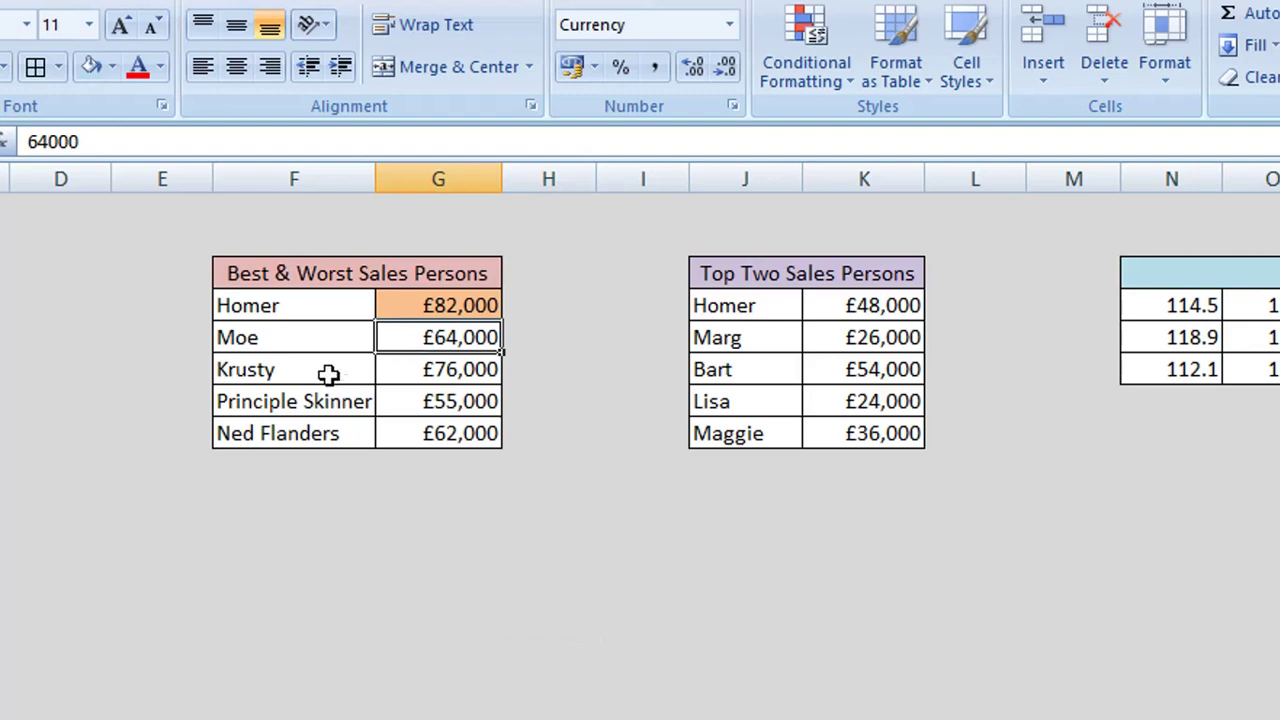
{"action": "type", "text": "88"}
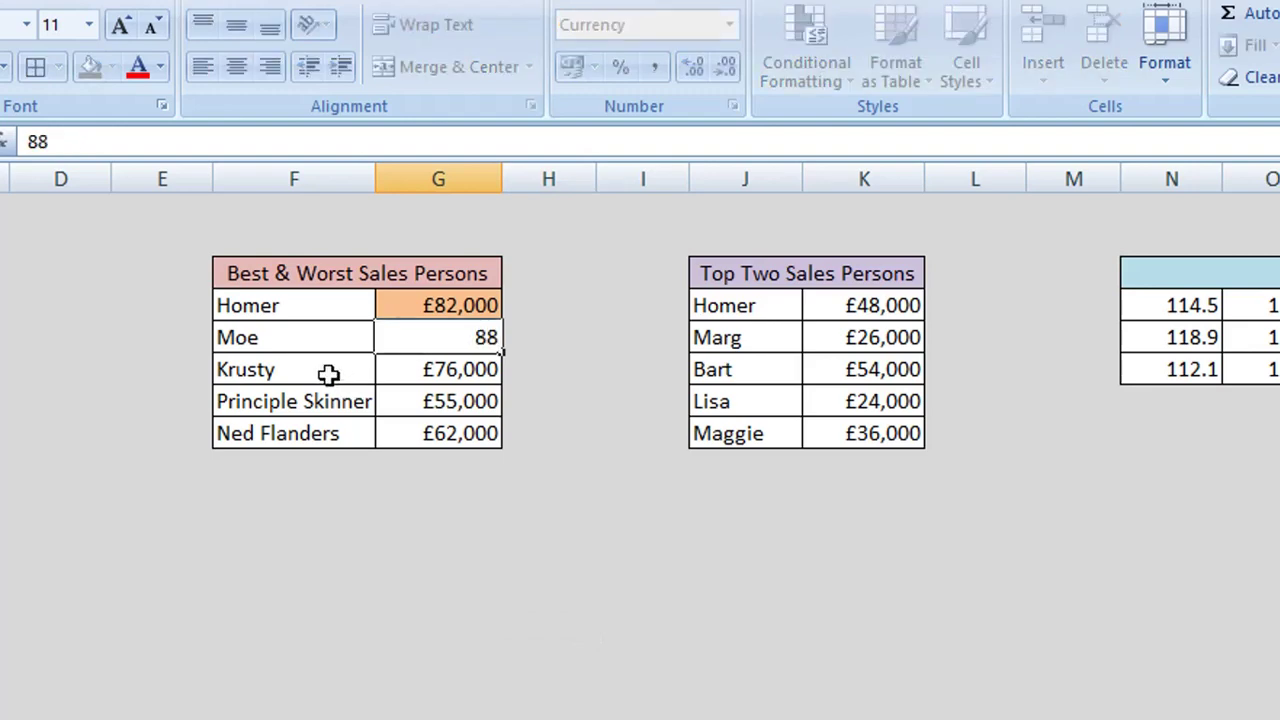
{"action": "type", "text": ",000"}
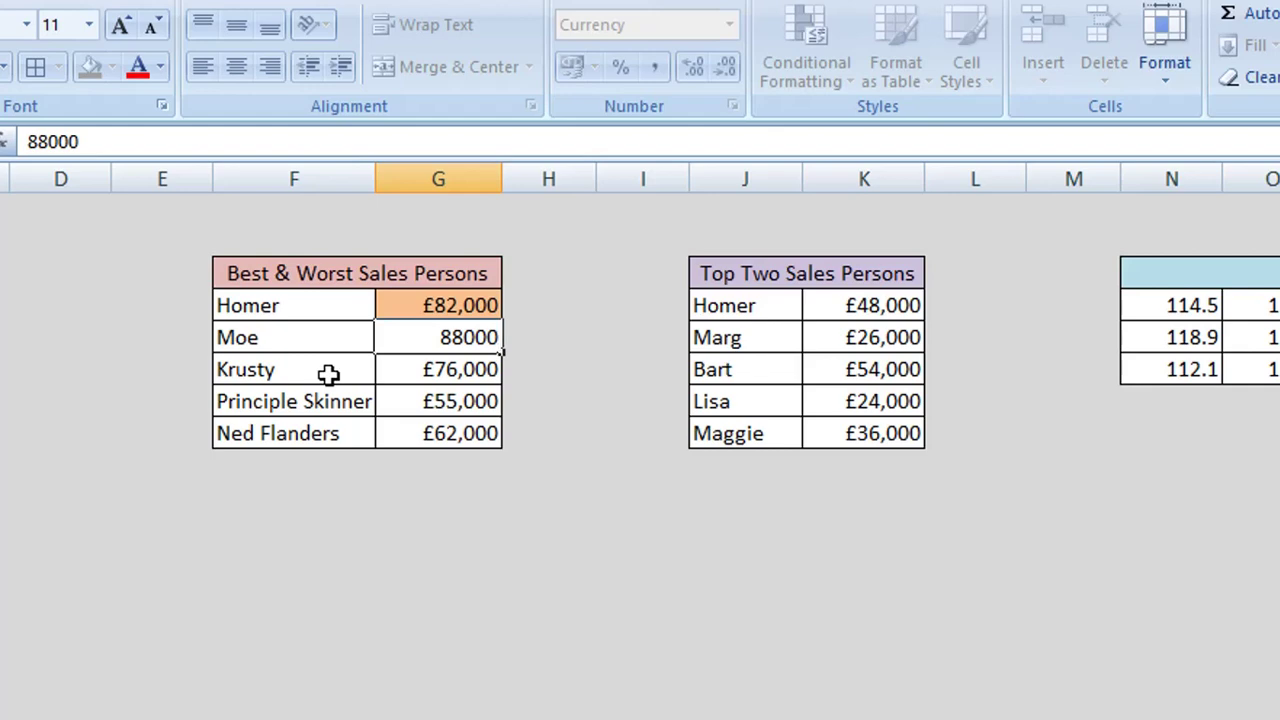
{"action": "key", "text": "Return"}
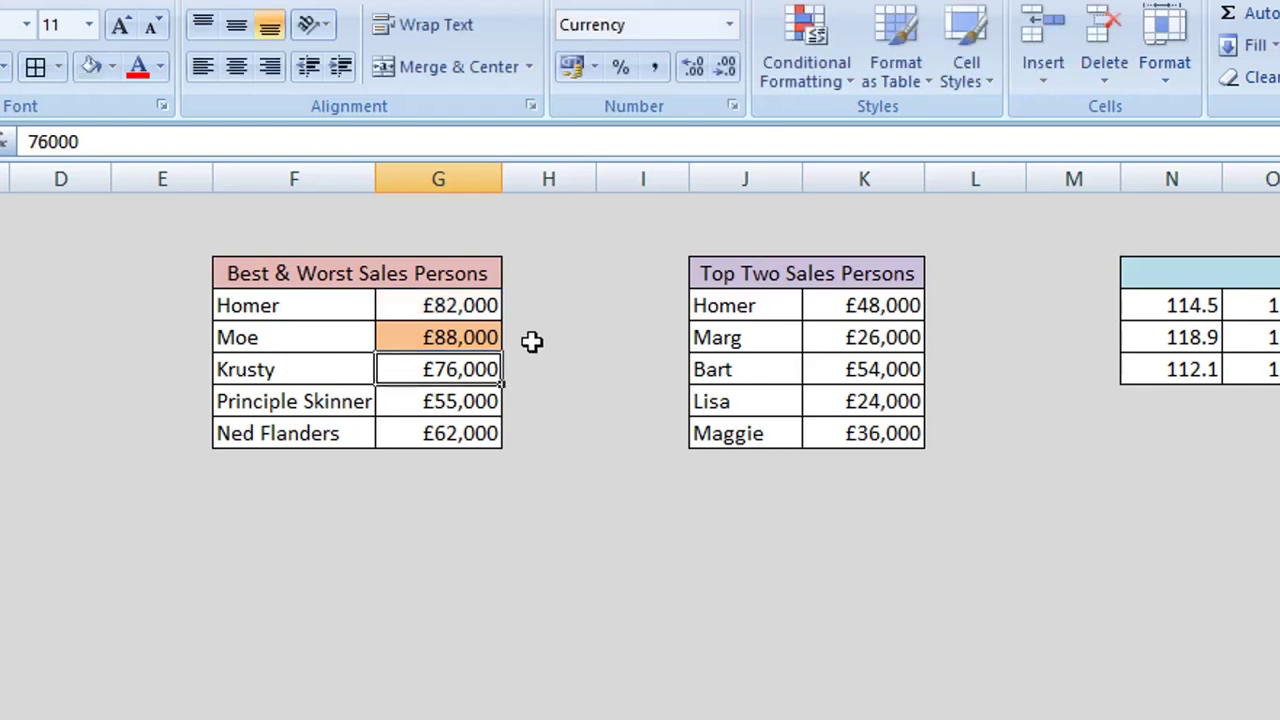
{"action": "left_click", "coordinate": [412, 515]}
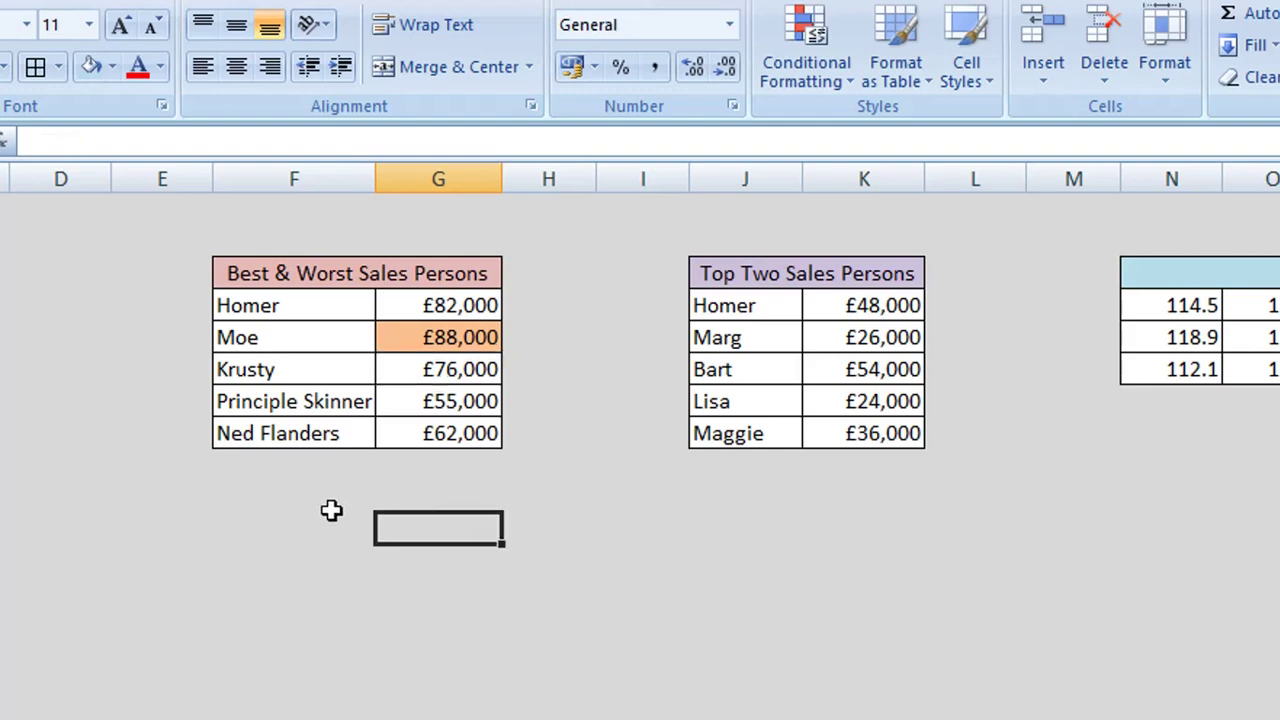
Reselect the five sales amounts G4:G8 in the Best & Worst table.
{"action": "left_click", "coordinate": [260, 496]}
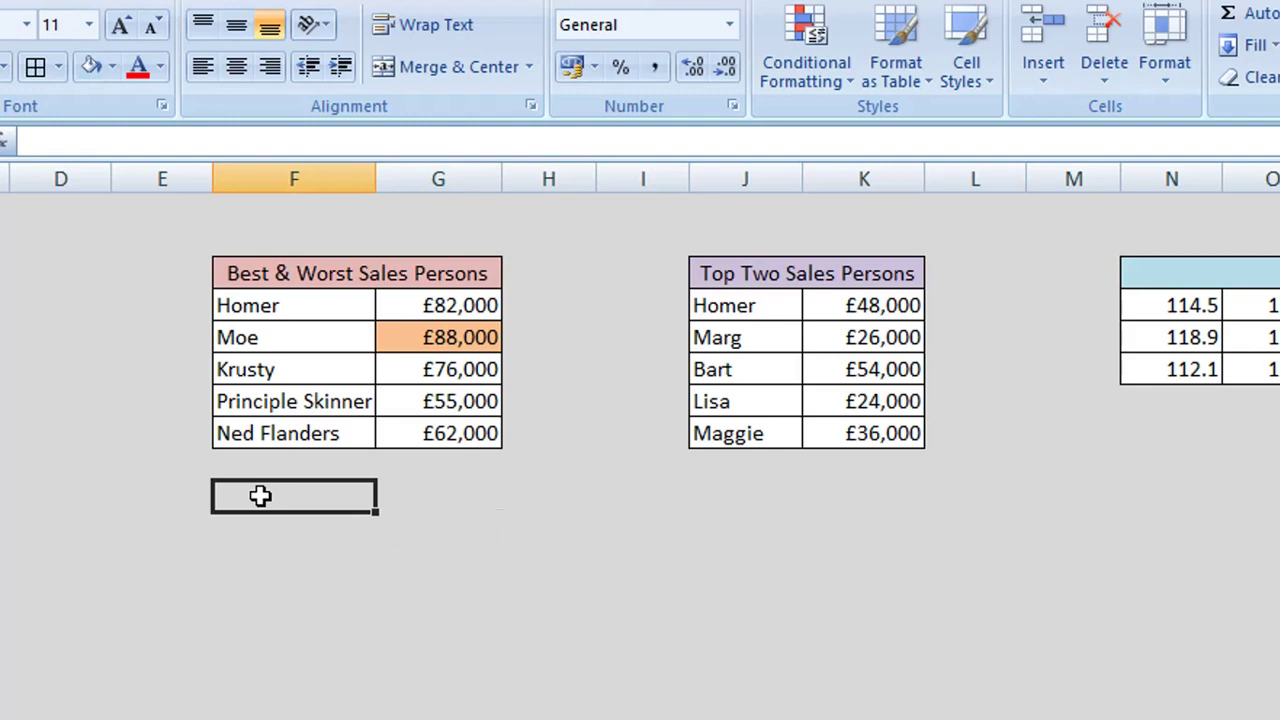
{"action": "left_click", "coordinate": [440, 308]}
{"action": "left_click_drag", "start_coordinate": [440, 308], "coordinate": [455, 428]}
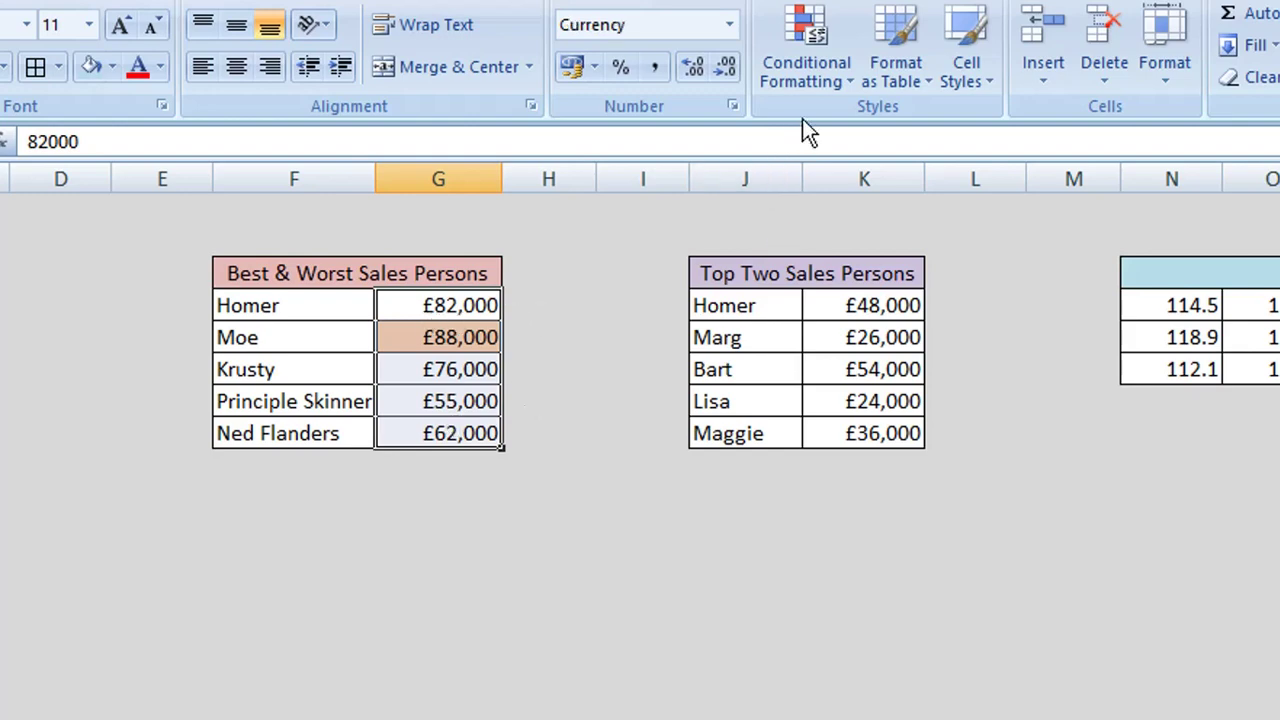
Add a Bottom 1 ranked-values rule with teal fill, highlighting Principle Skinner's £55,000.
{"action": "left_click", "coordinate": [815, 85]}
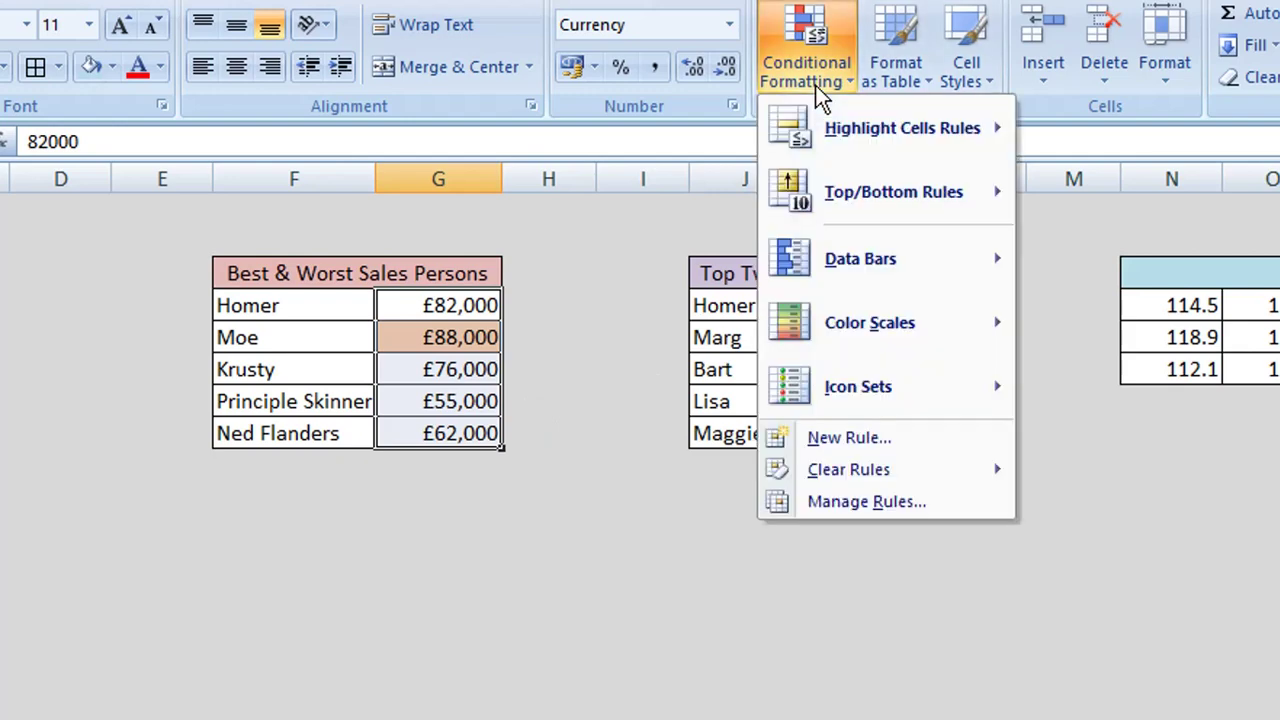
{"action": "left_click", "coordinate": [884, 439]}
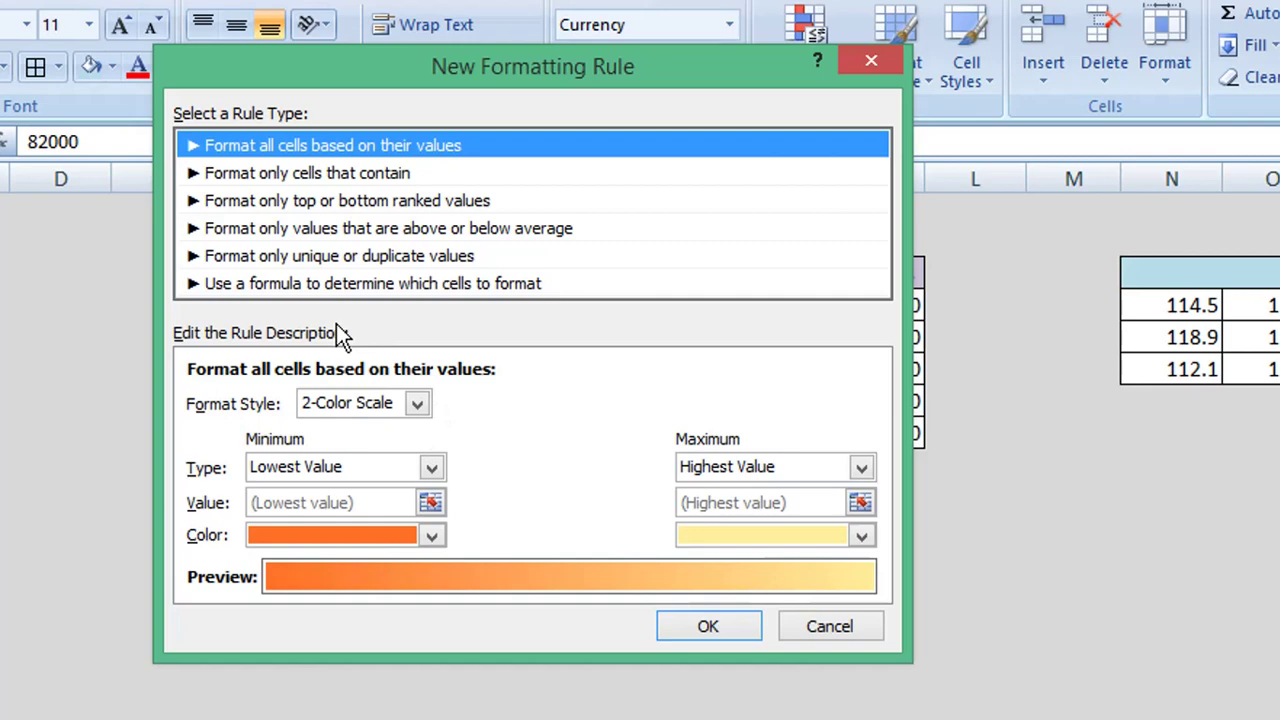
{"action": "left_click", "coordinate": [384, 207]}
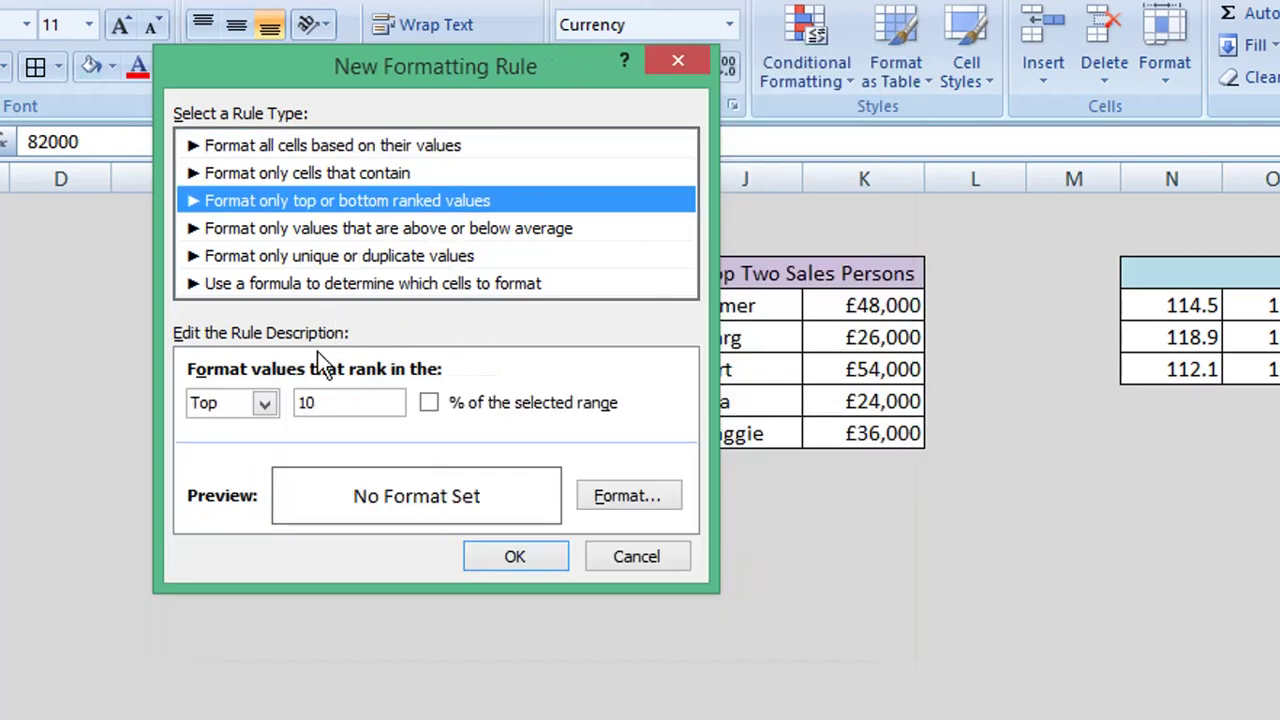
{"action": "left_click", "coordinate": [265, 406]}
{"action": "left_click", "coordinate": [252, 447]}
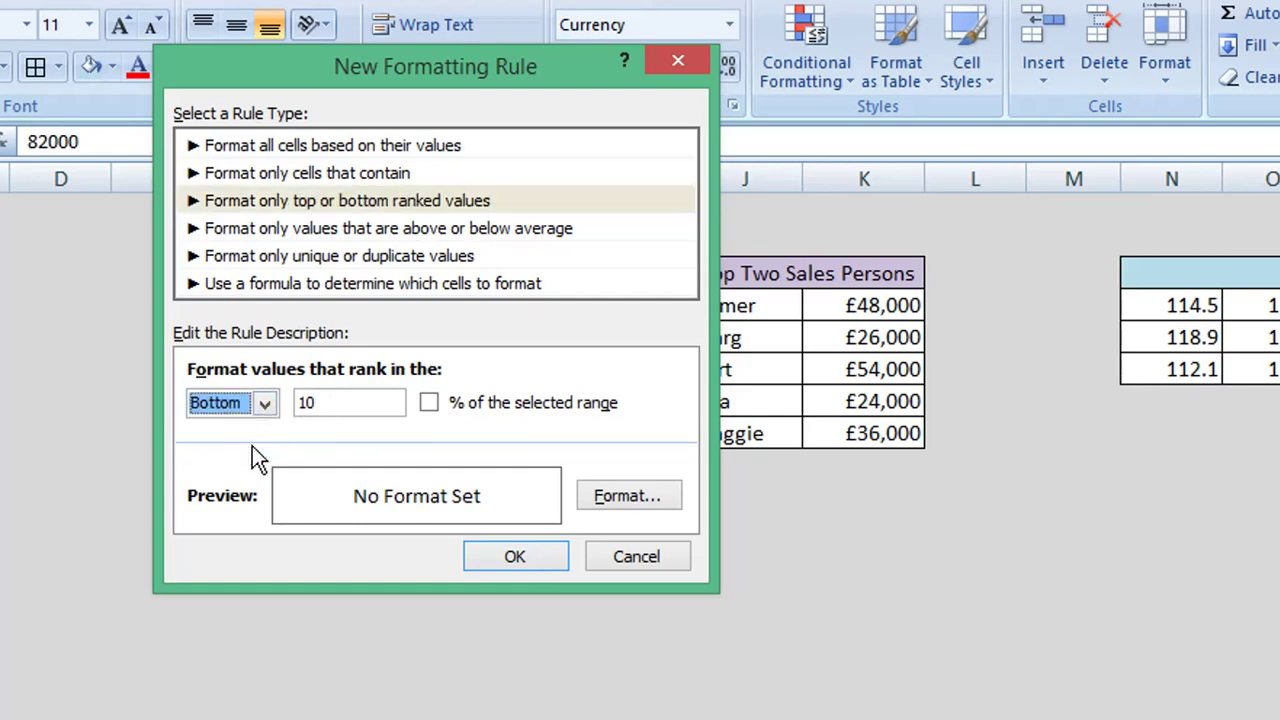
{"action": "left_click", "coordinate": [344, 404]}
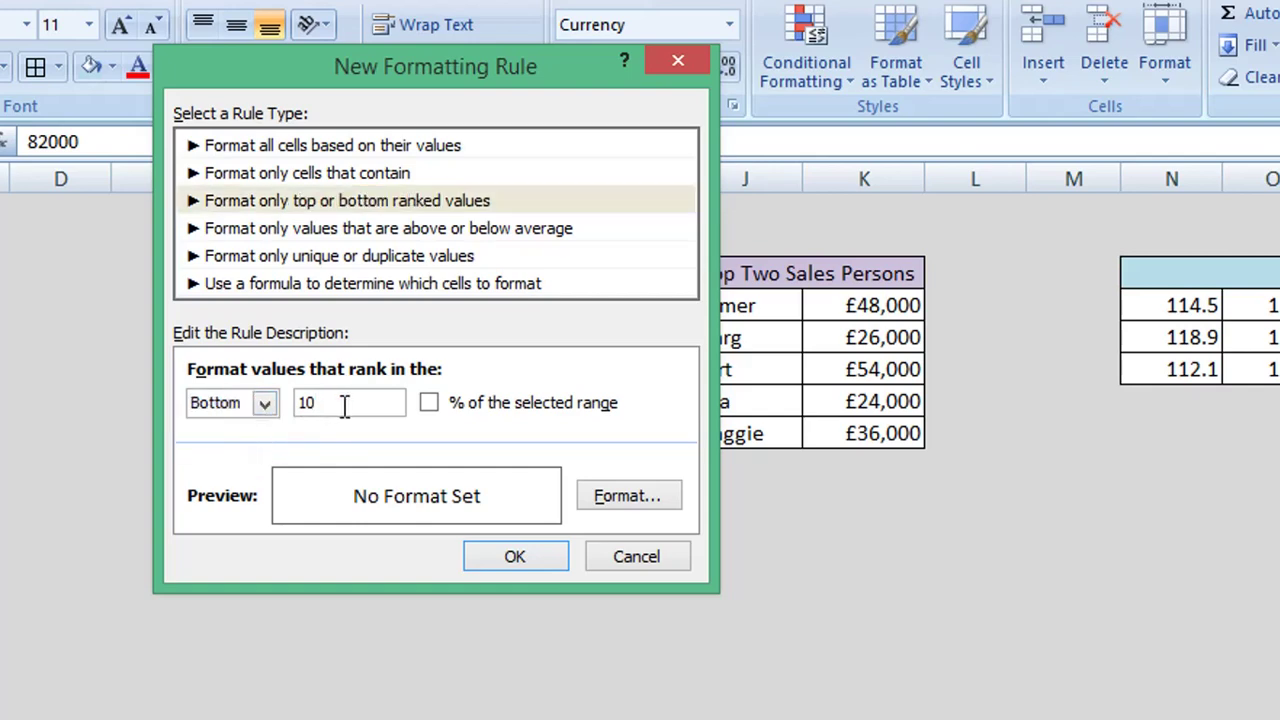
{"action": "key", "text": "BackSpace"}
{"action": "left_click", "coordinate": [624, 498]}
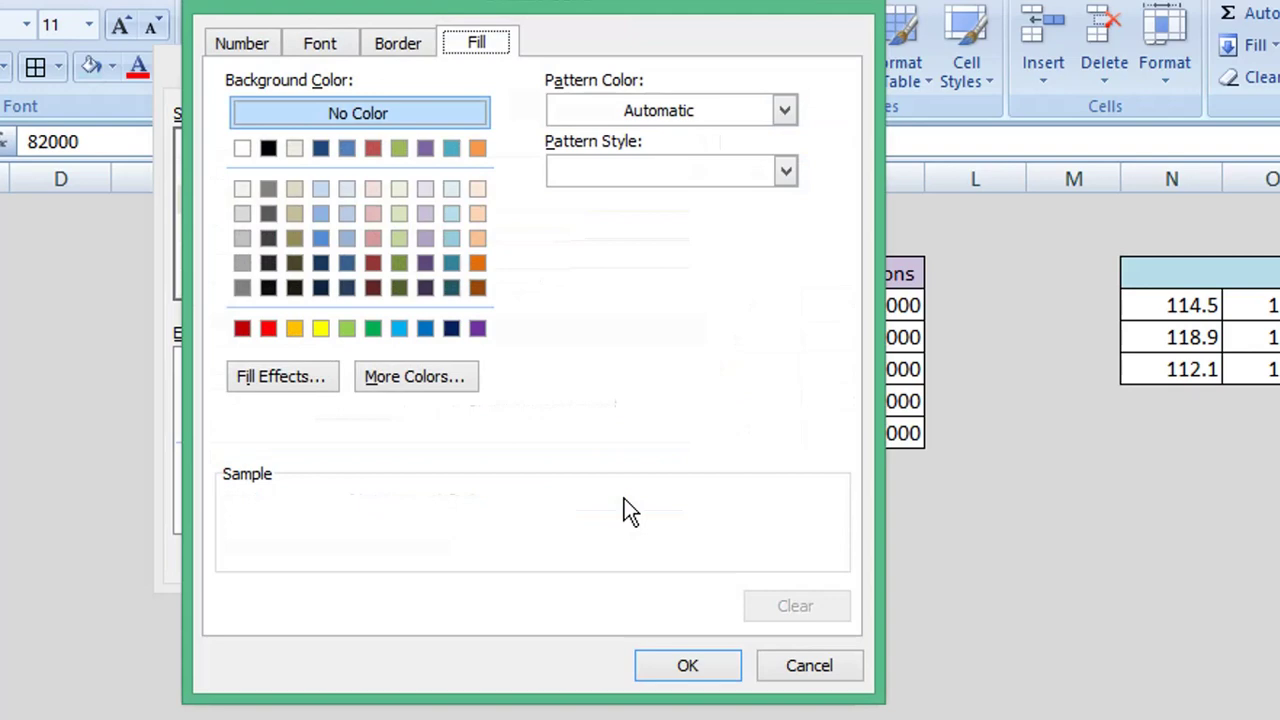
{"action": "left_click", "coordinate": [454, 266]}
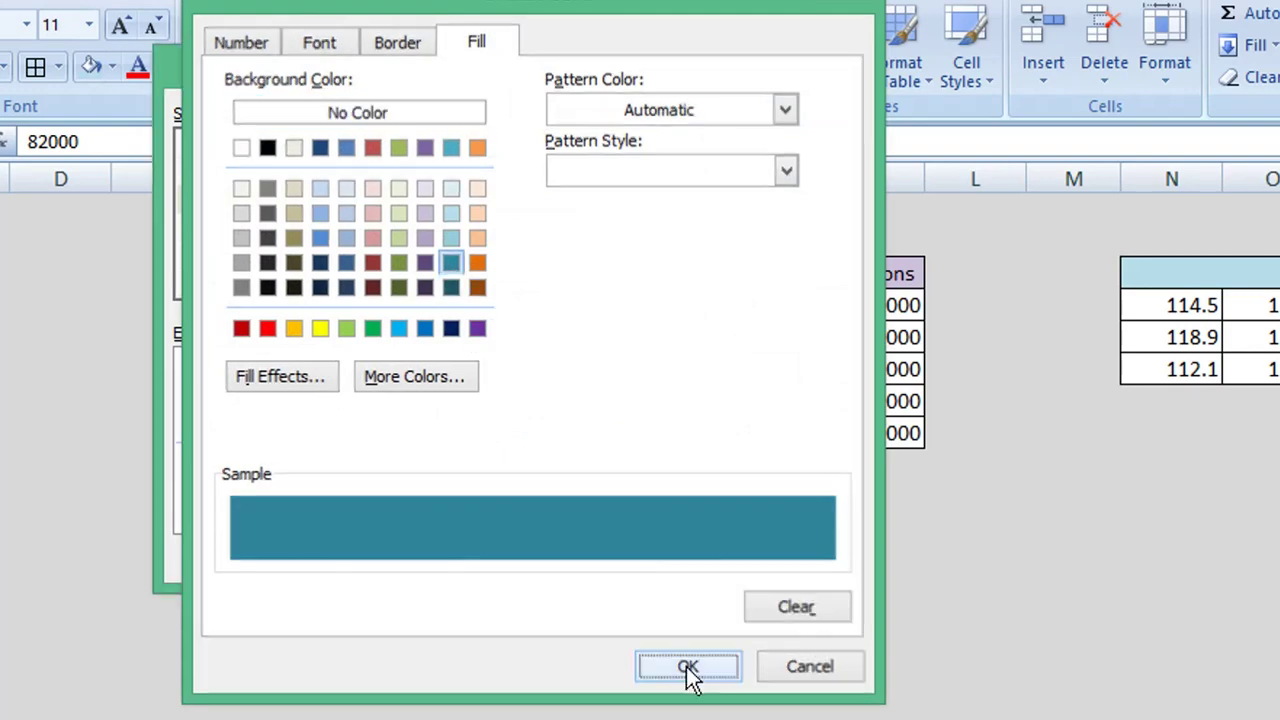
{"action": "left_click", "coordinate": [686, 666]}
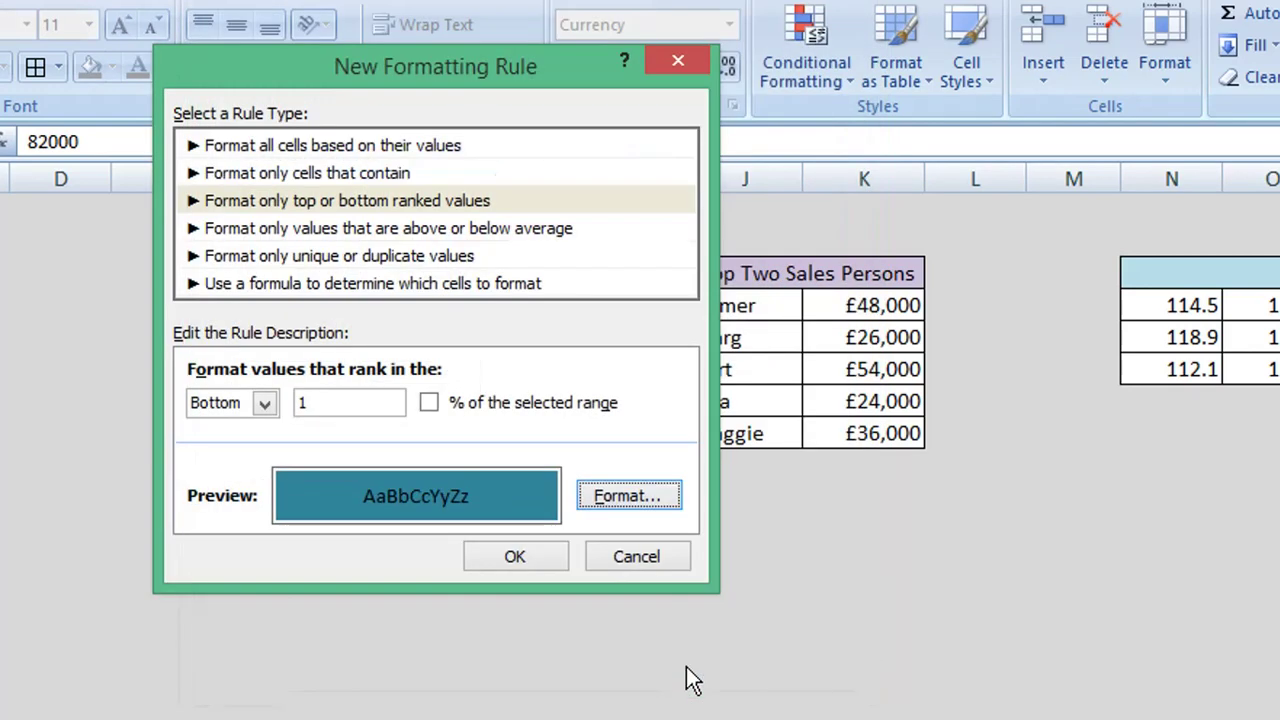
{"action": "left_click", "coordinate": [522, 556]}
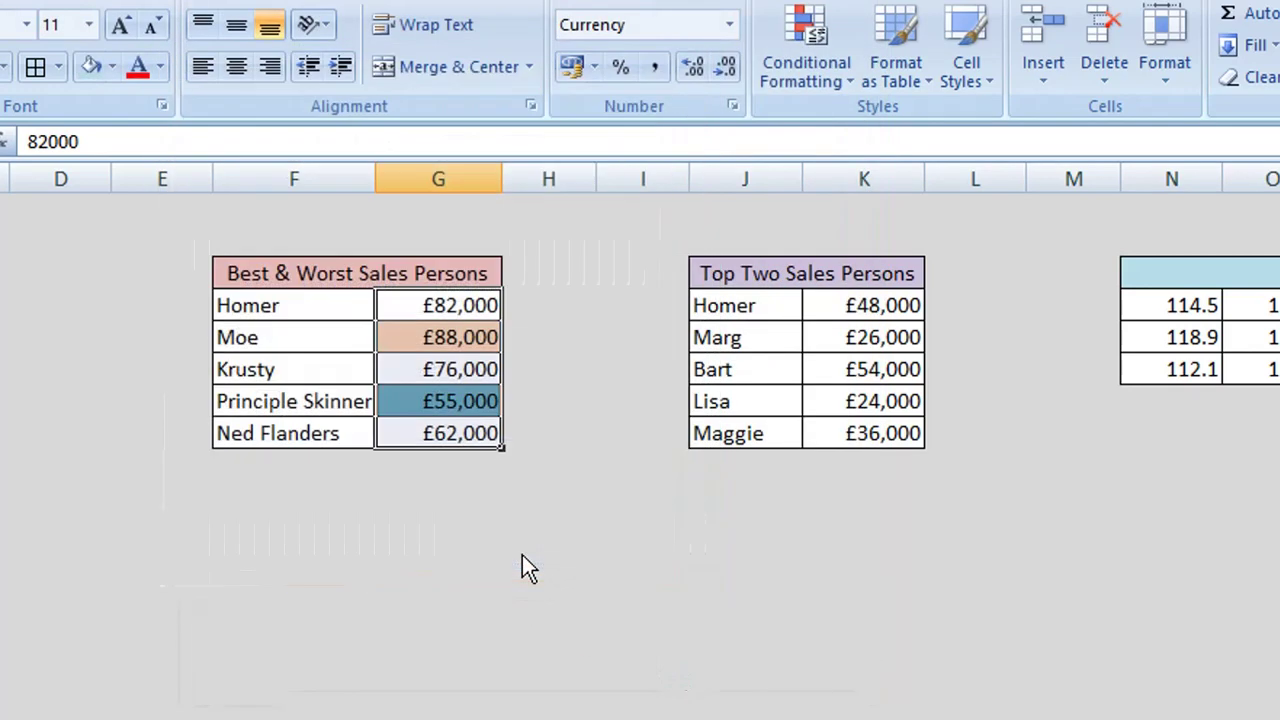
Change Ned Flanders's sales from £62,000 to £48,000, moving the teal highlight to him.
{"action": "left_click", "coordinate": [266, 526]}
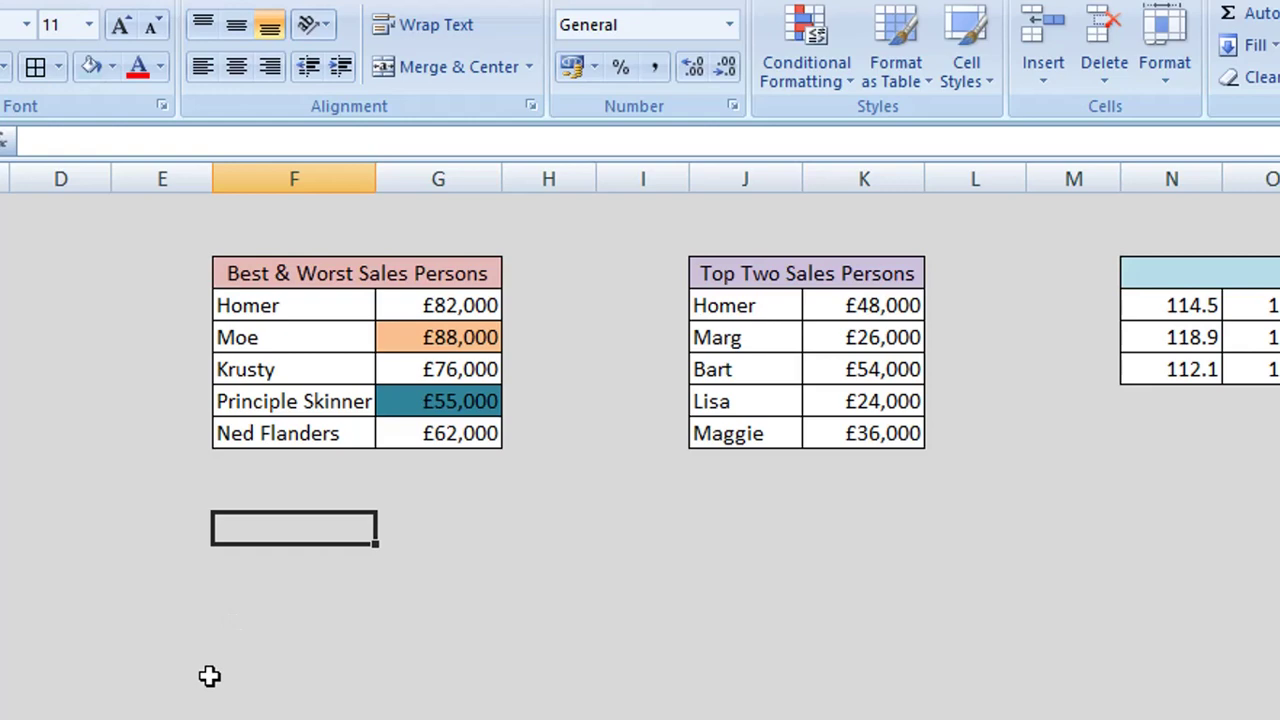
{"action": "left_click", "coordinate": [535, 411]}
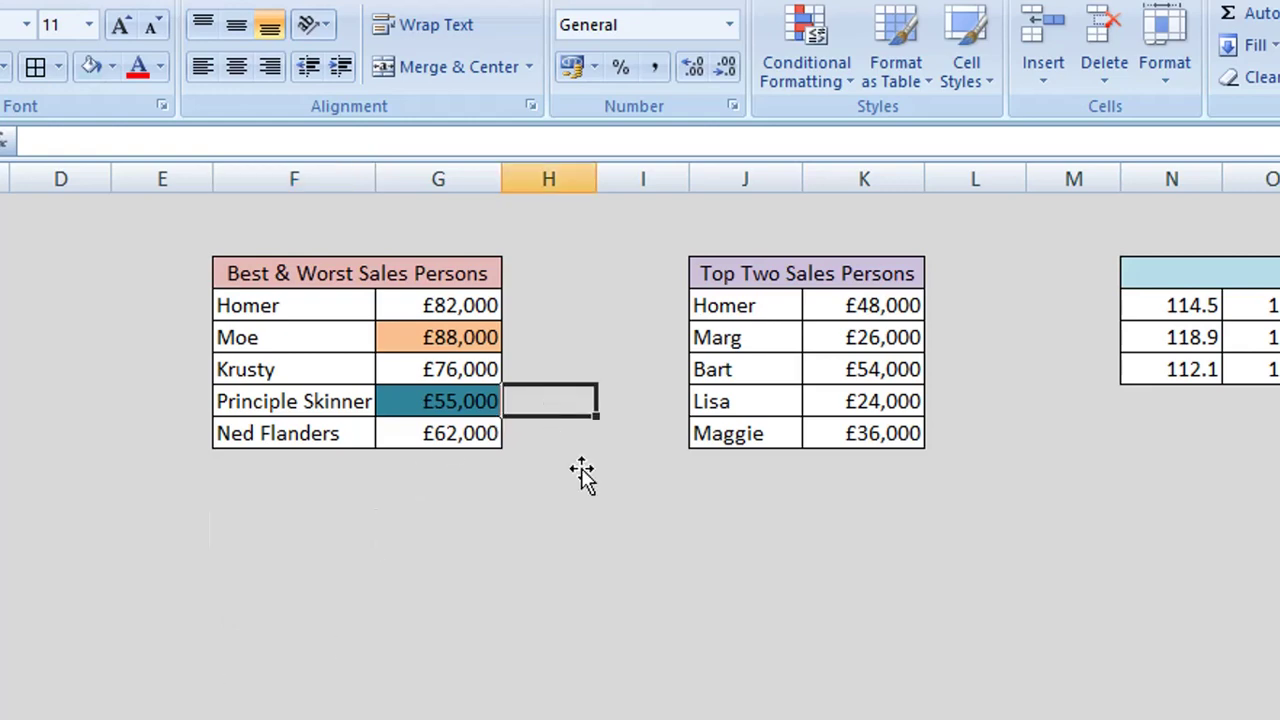
{"action": "left_click", "coordinate": [432, 433]}
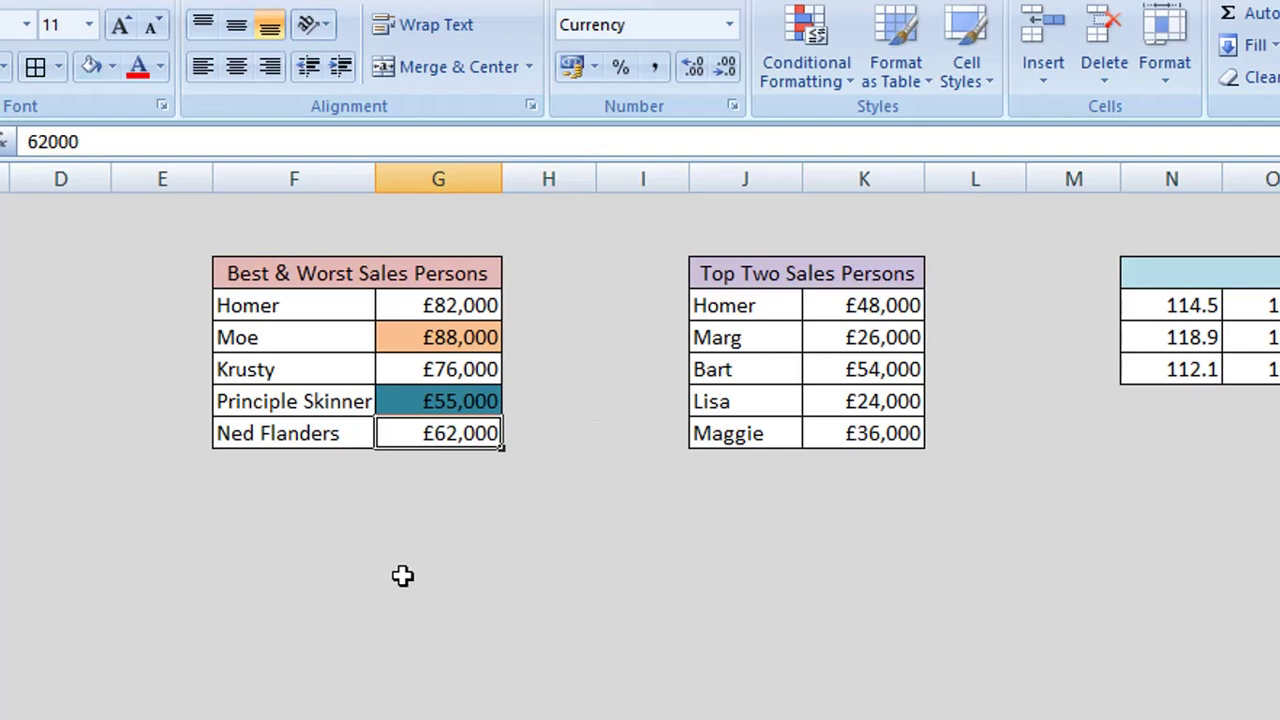
{"action": "type", "text": "4800"}
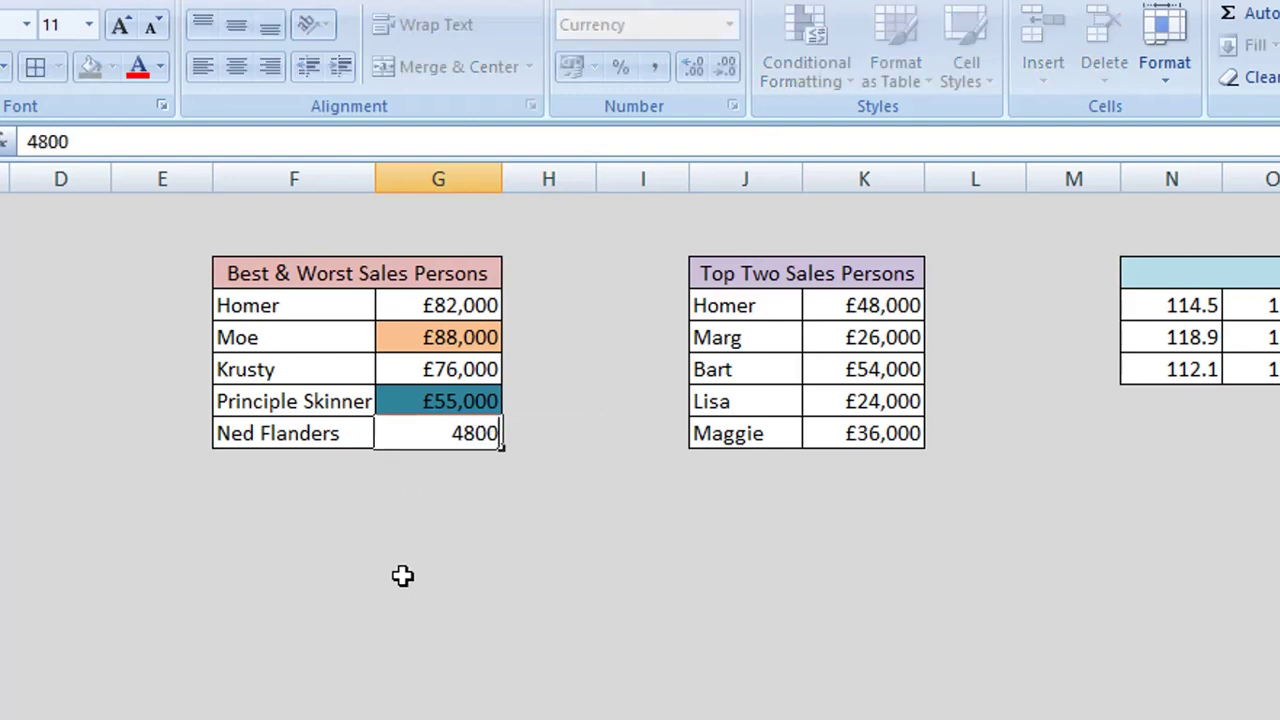
{"action": "type", "text": "0"}
{"action": "key", "text": "Return"}
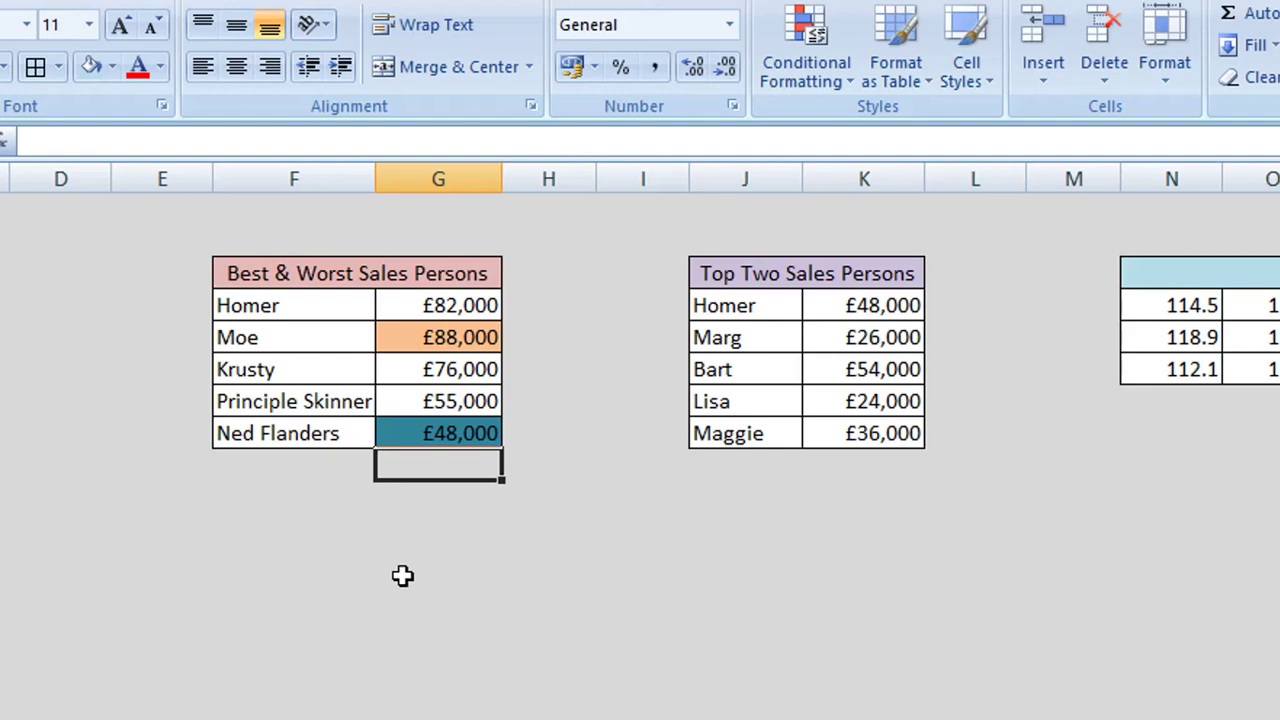
{"action": "left_click", "coordinate": [247, 500]}
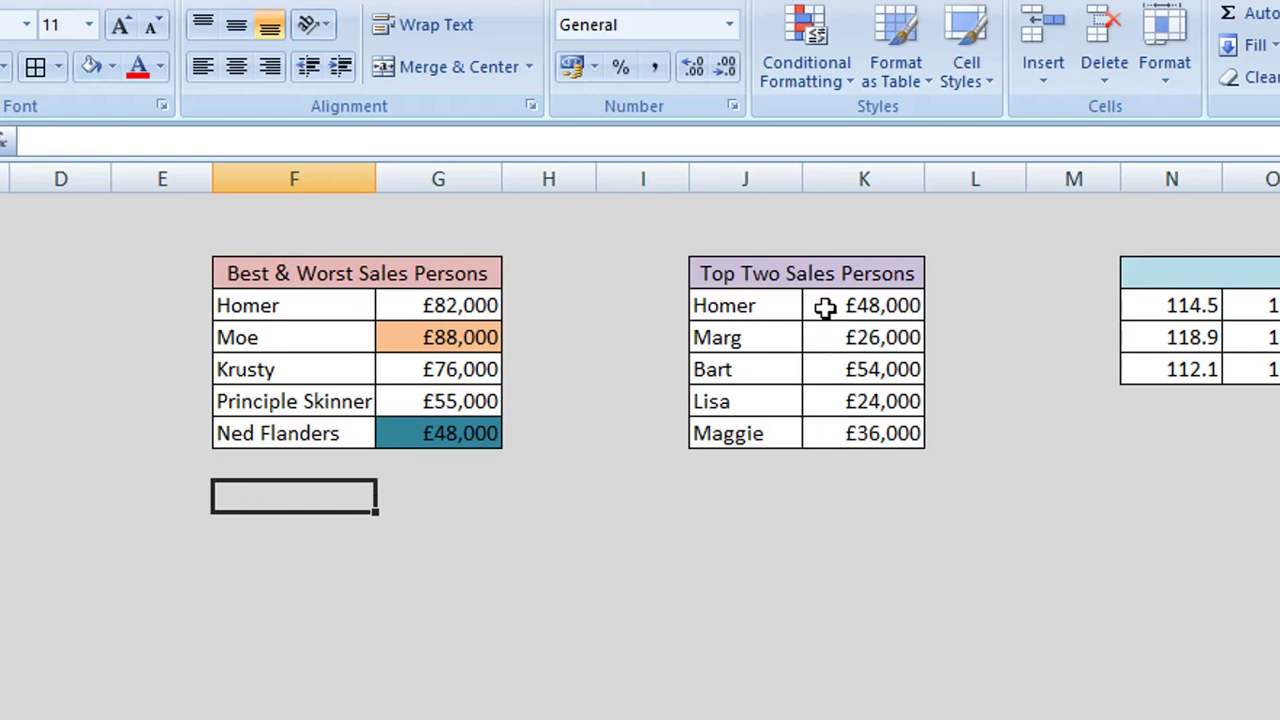
Select the Top Two table's sales figures K4:K8 and bring up Conditional Formatting.
{"action": "left_click", "coordinate": [781, 273]}
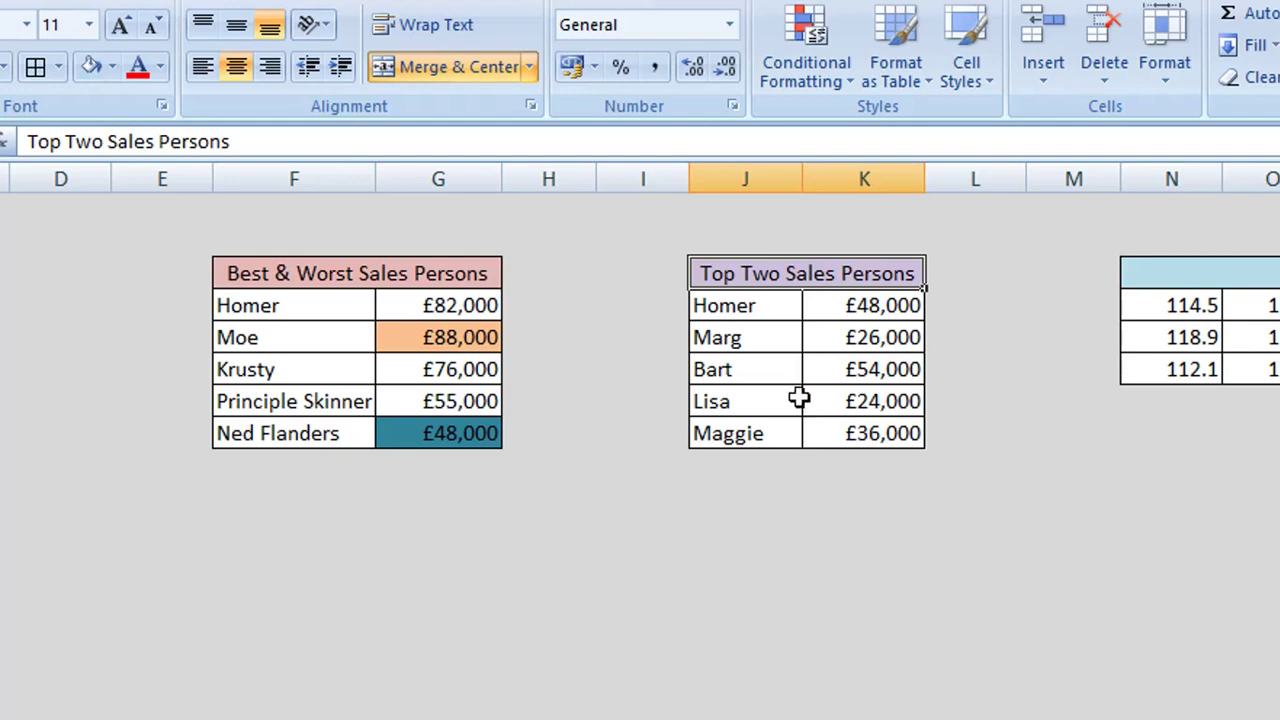
{"action": "left_click", "coordinate": [864, 306]}
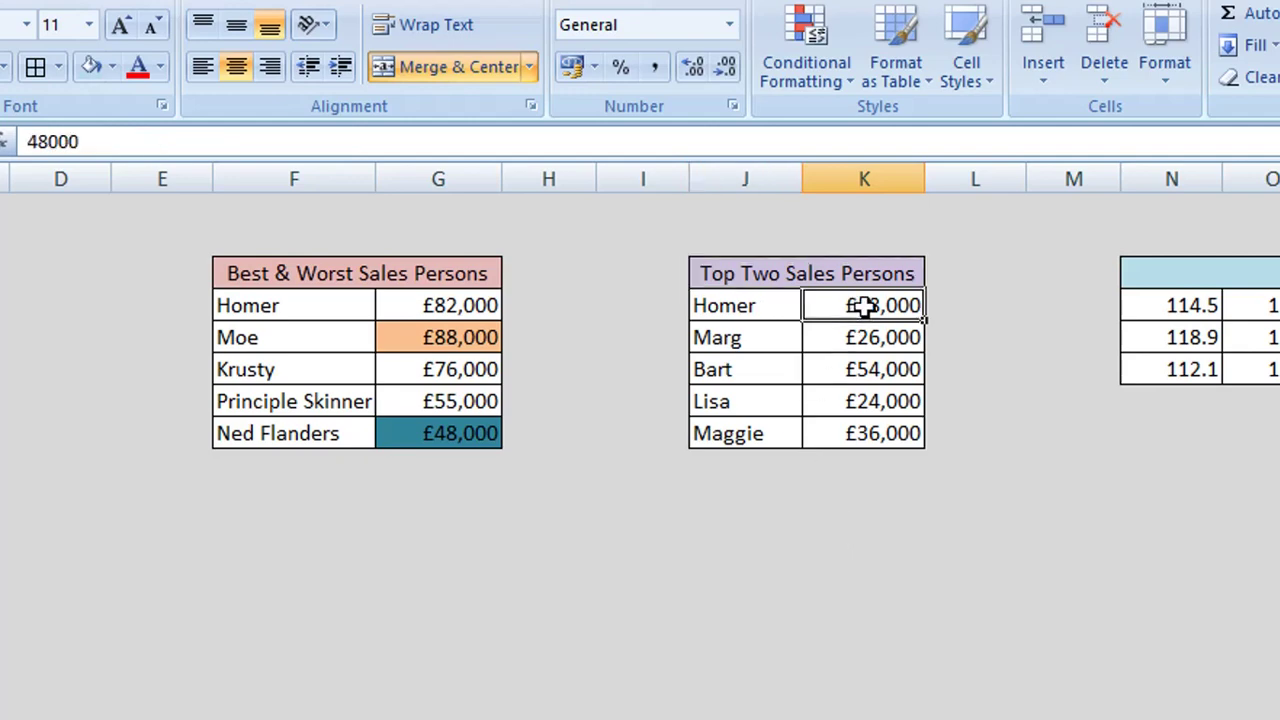
{"action": "left_click_drag", "start_coordinate": [864, 306], "coordinate": [870, 433]}
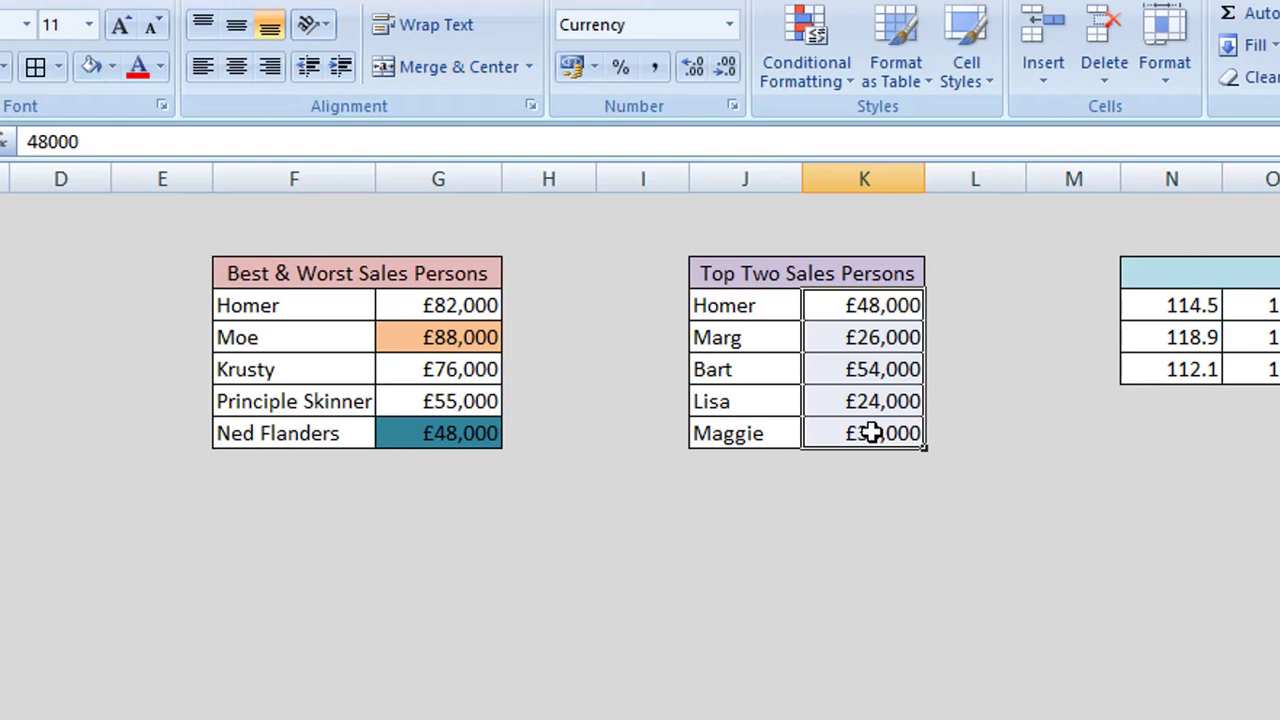
{"action": "left_click", "coordinate": [817, 78]}
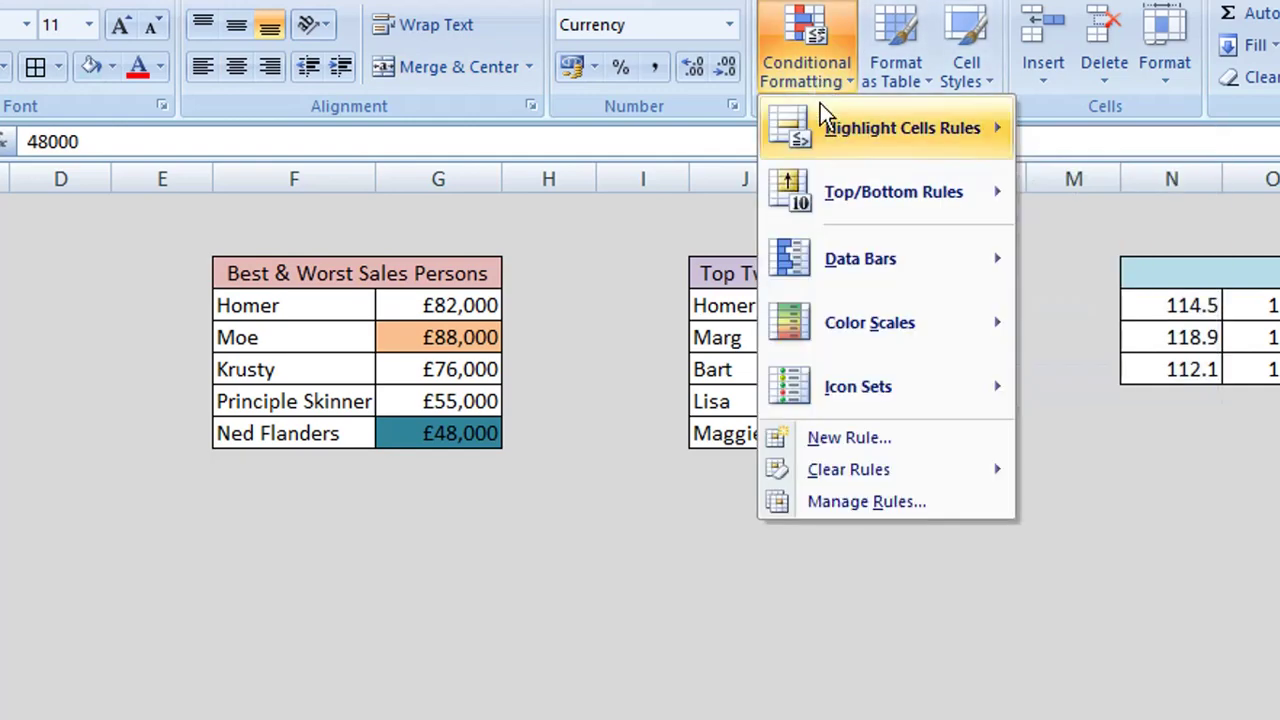
Create a Top 2 ranked-values rule with a blue fill for the Top Two sales.
{"action": "left_click", "coordinate": [895, 437]}
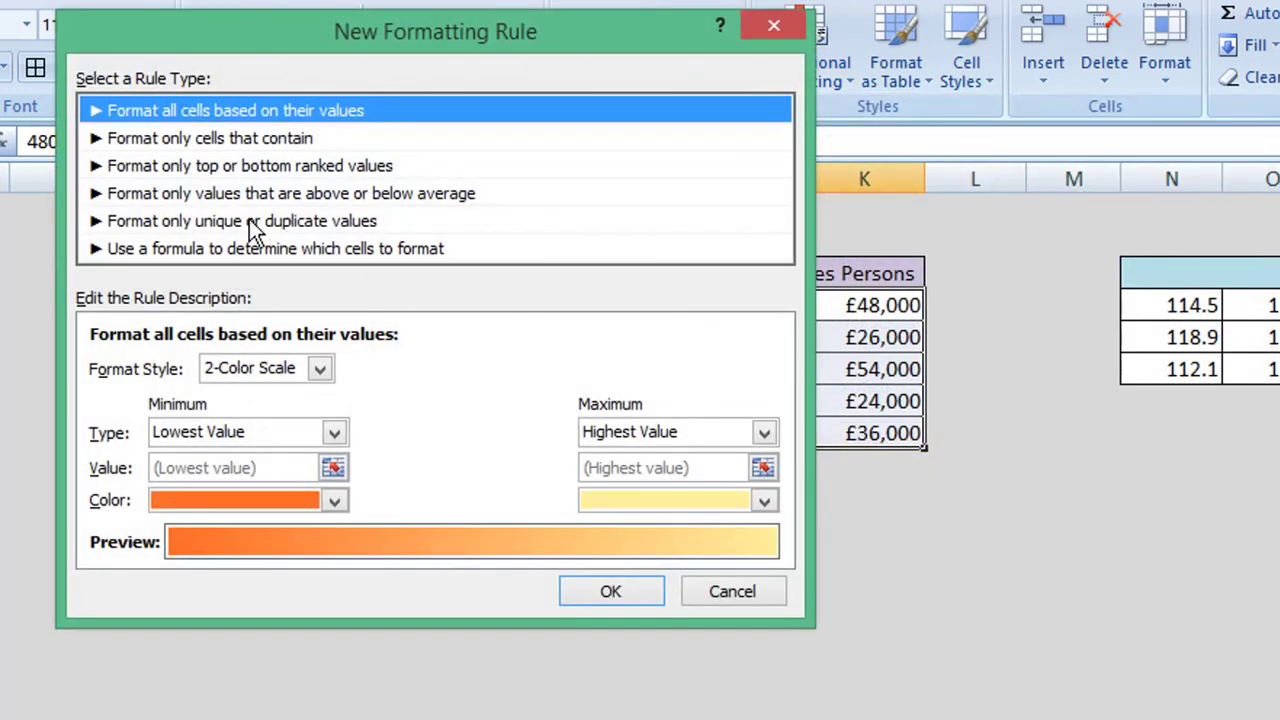
{"action": "left_click", "coordinate": [317, 166]}
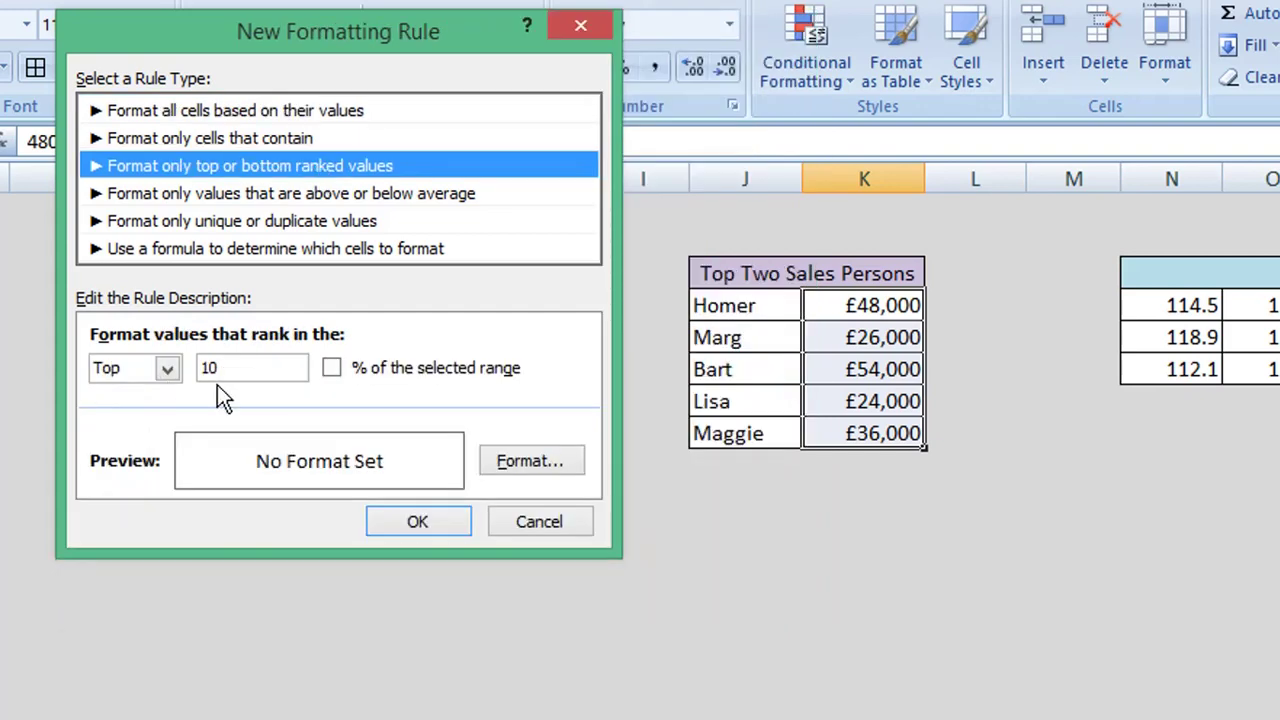
{"action": "left_click", "coordinate": [241, 368]}
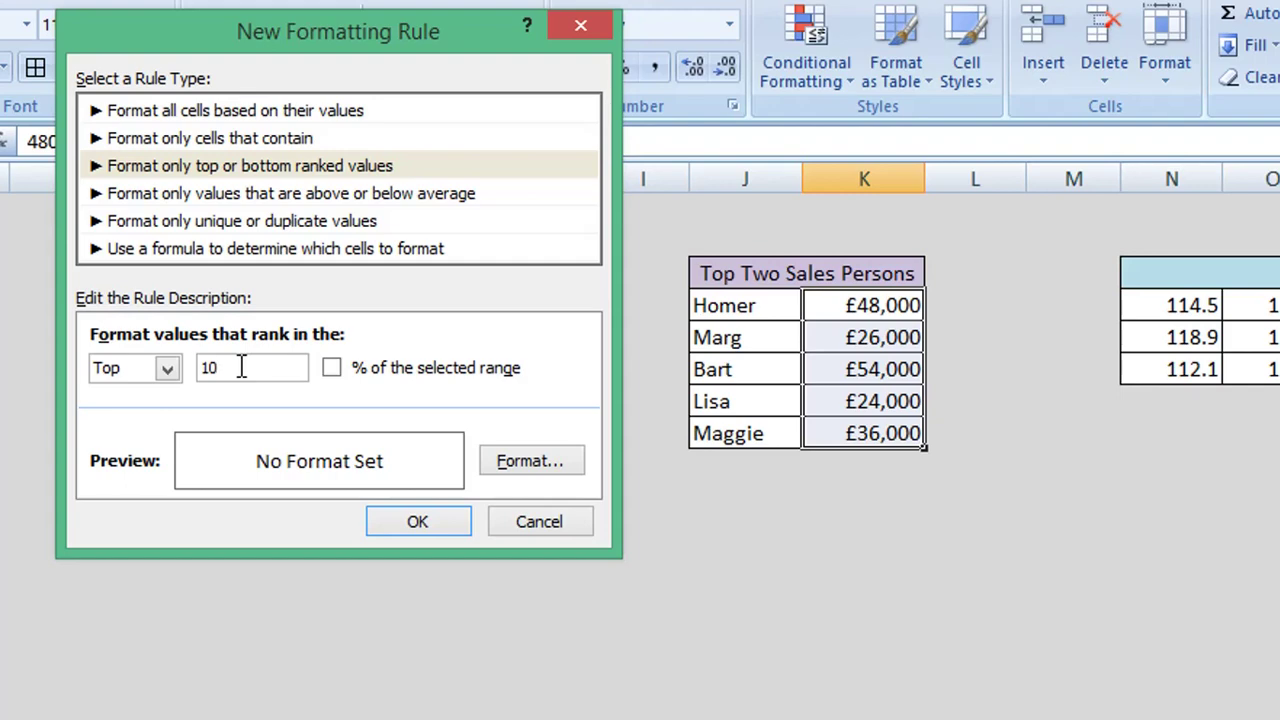
{"action": "key", "text": "BackSpace"}
{"action": "key", "text": "BackSpace"}
{"action": "type", "text": "2"}
{"action": "left_click", "coordinate": [550, 462]}
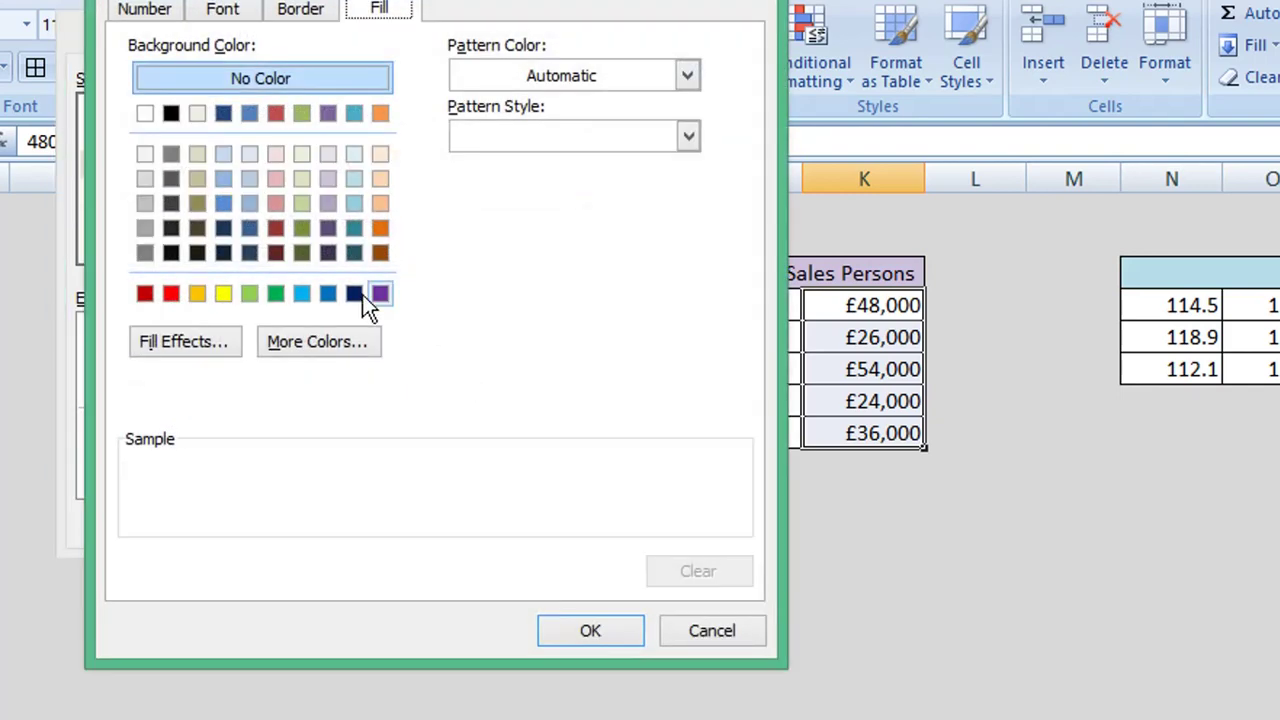
{"action": "left_click", "coordinate": [223, 203]}
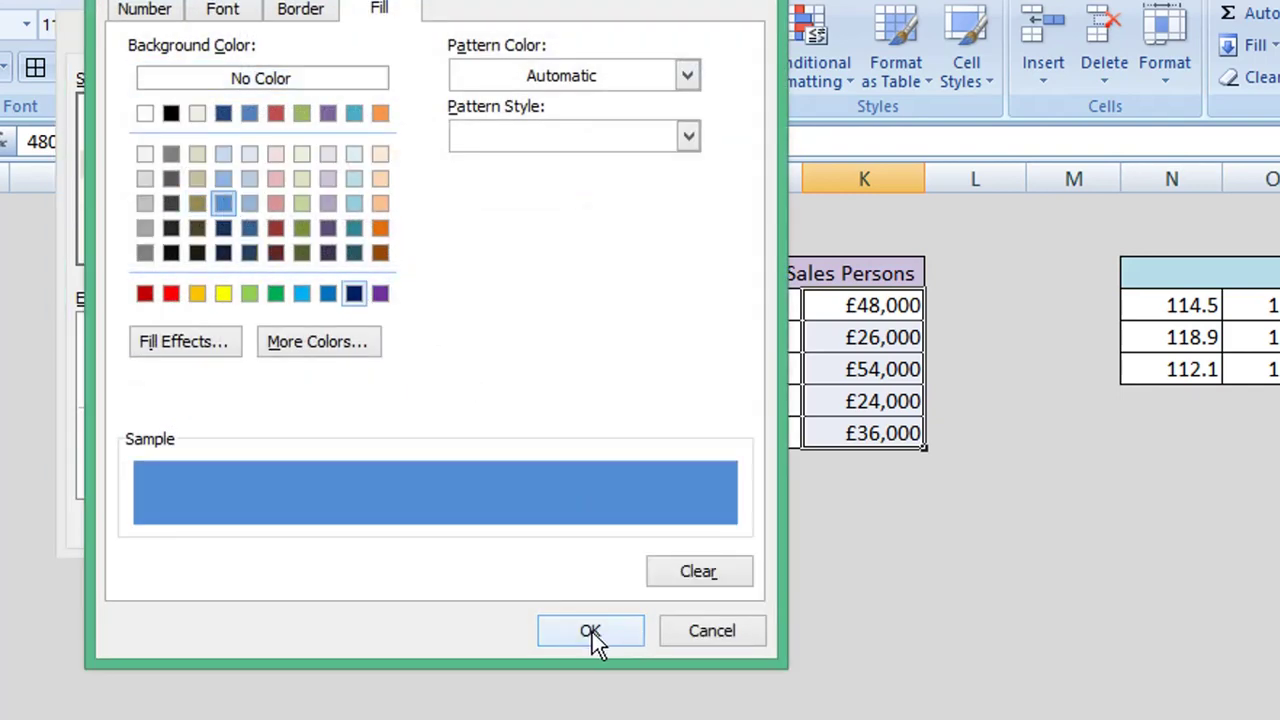
{"action": "left_click", "coordinate": [592, 632]}
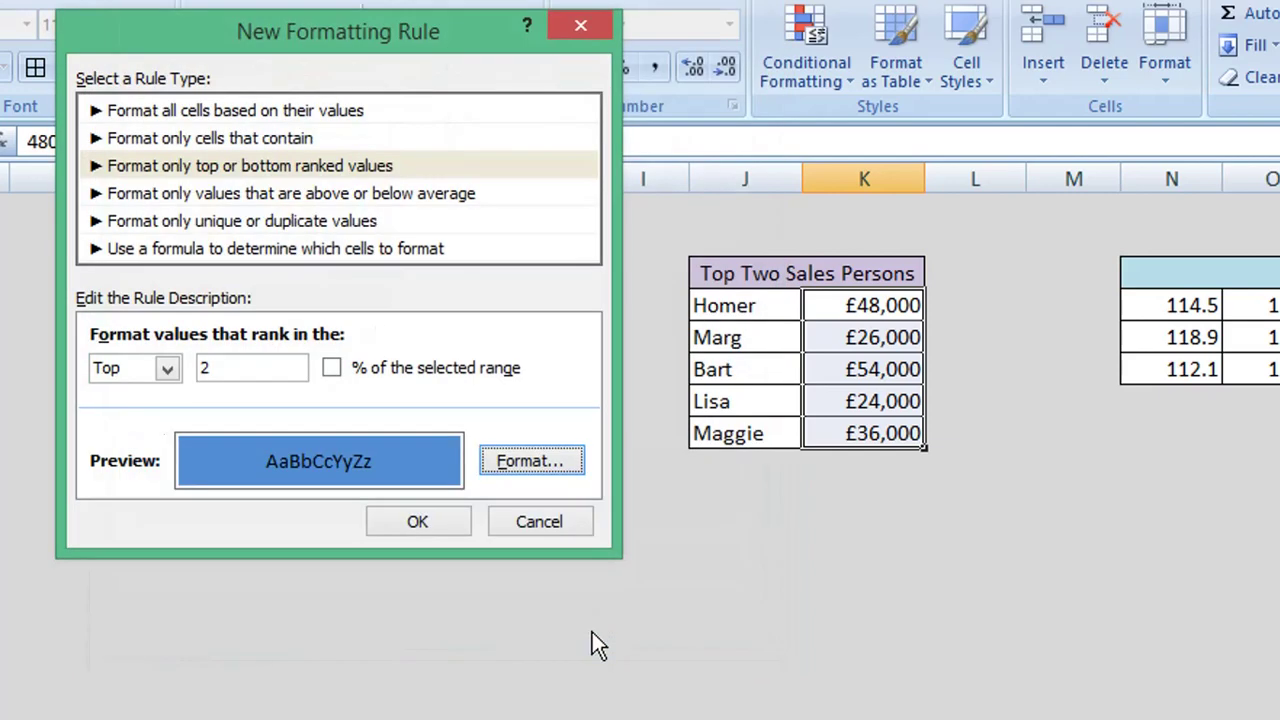
Apply the blue top-two rule, then change Maggie's sales from £36,000 to £58,000.
{"action": "left_click", "coordinate": [426, 528]}
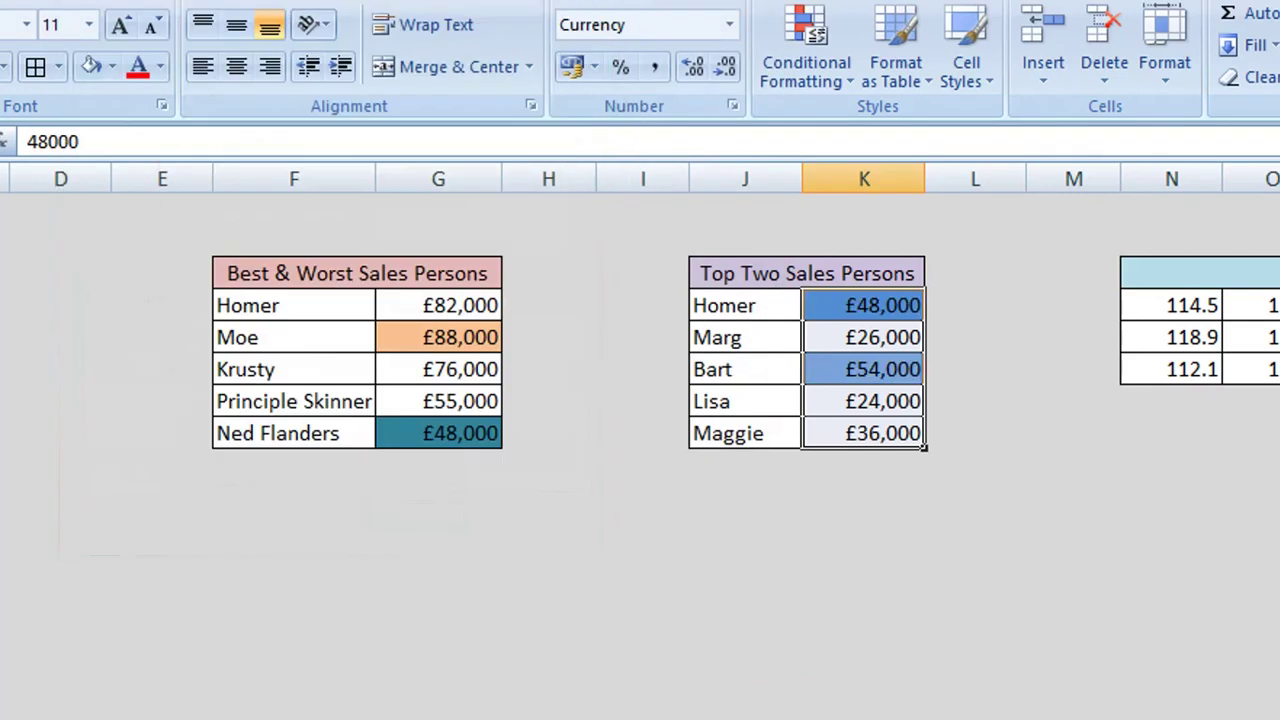
{"action": "left_click", "coordinate": [763, 538]}
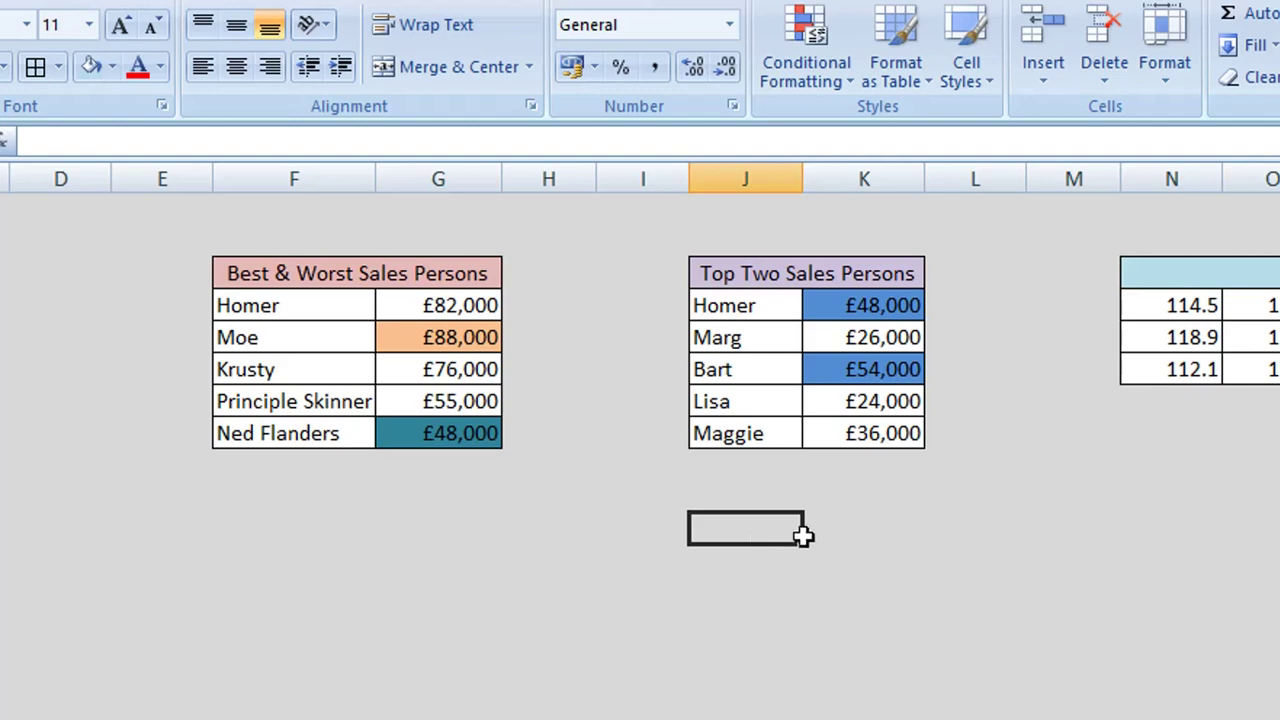
{"action": "left_click", "coordinate": [884, 434]}
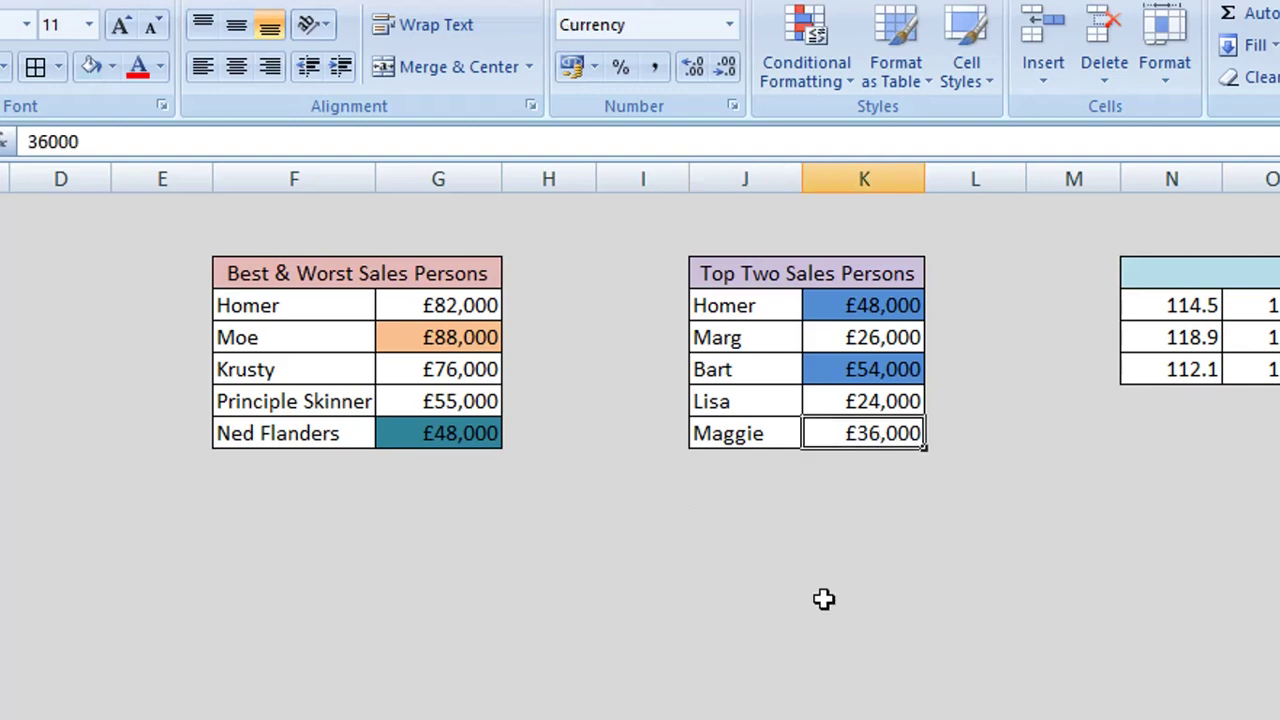
{"action": "type", "text": "58"}
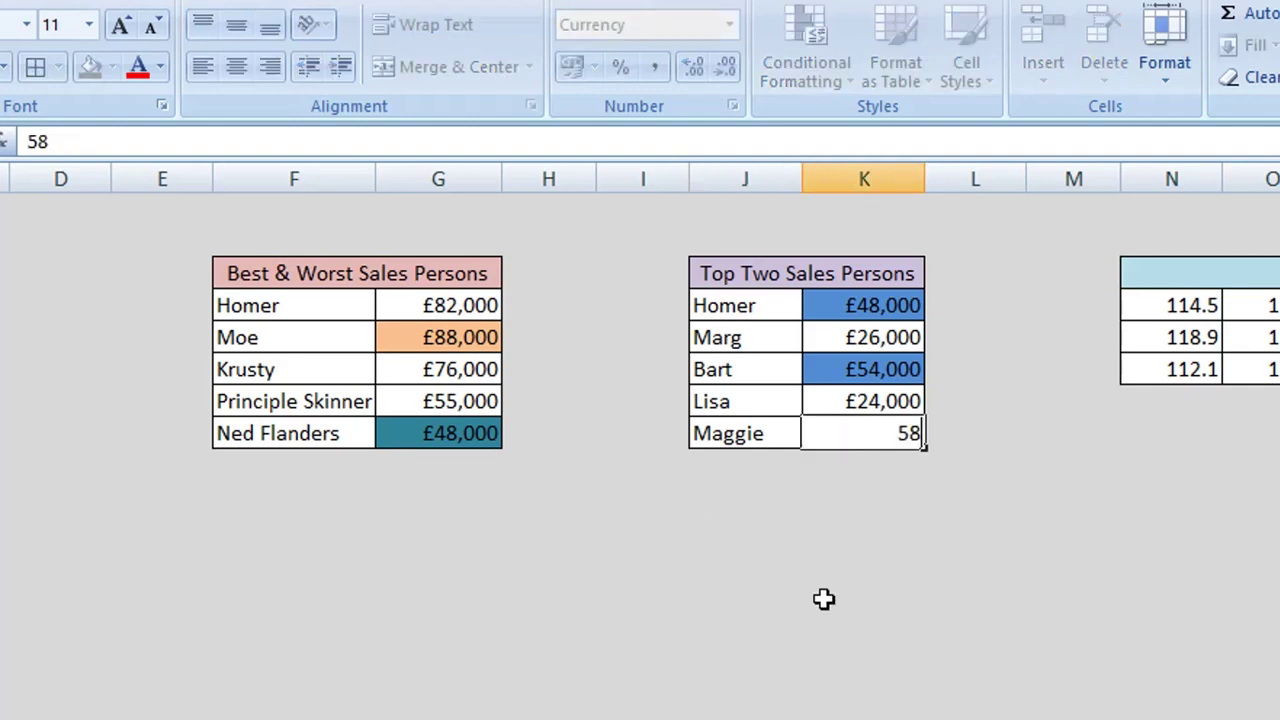
{"action": "key", "text": "Return"}
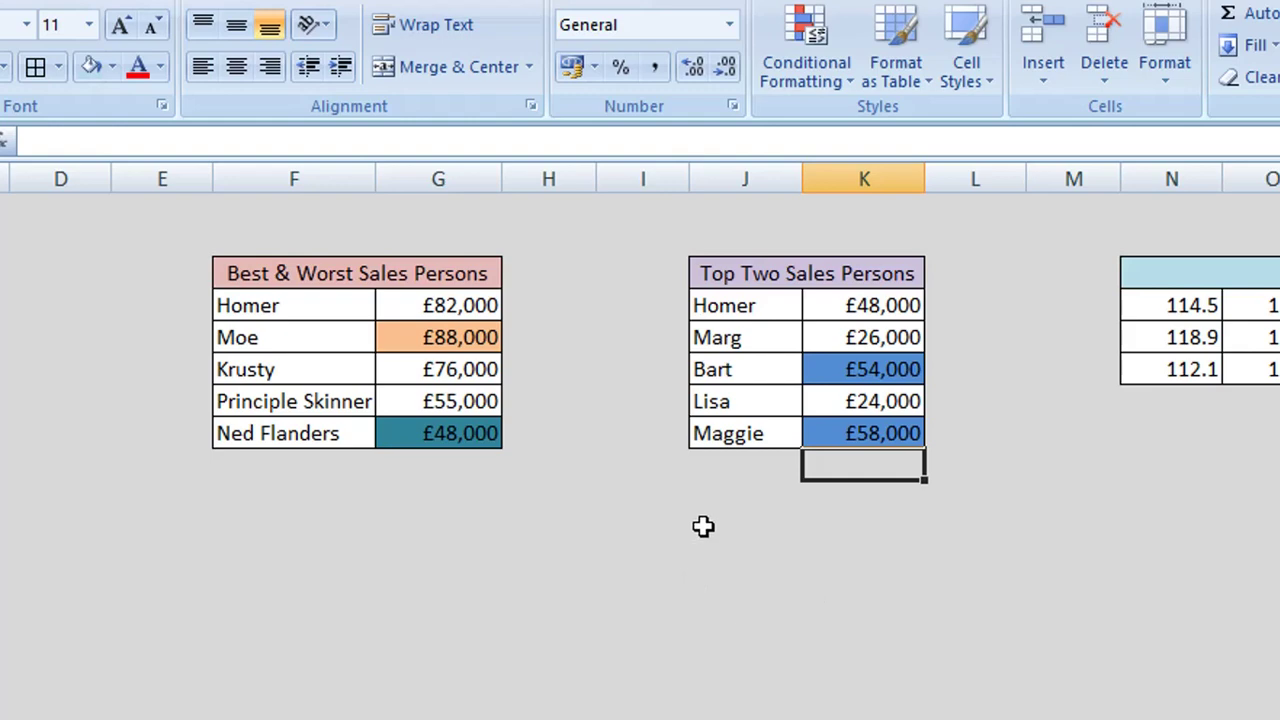
Select the Data Set values N4:Q6, from 114.5 to 118.4.
{"action": "left_click", "coordinate": [703, 526]}
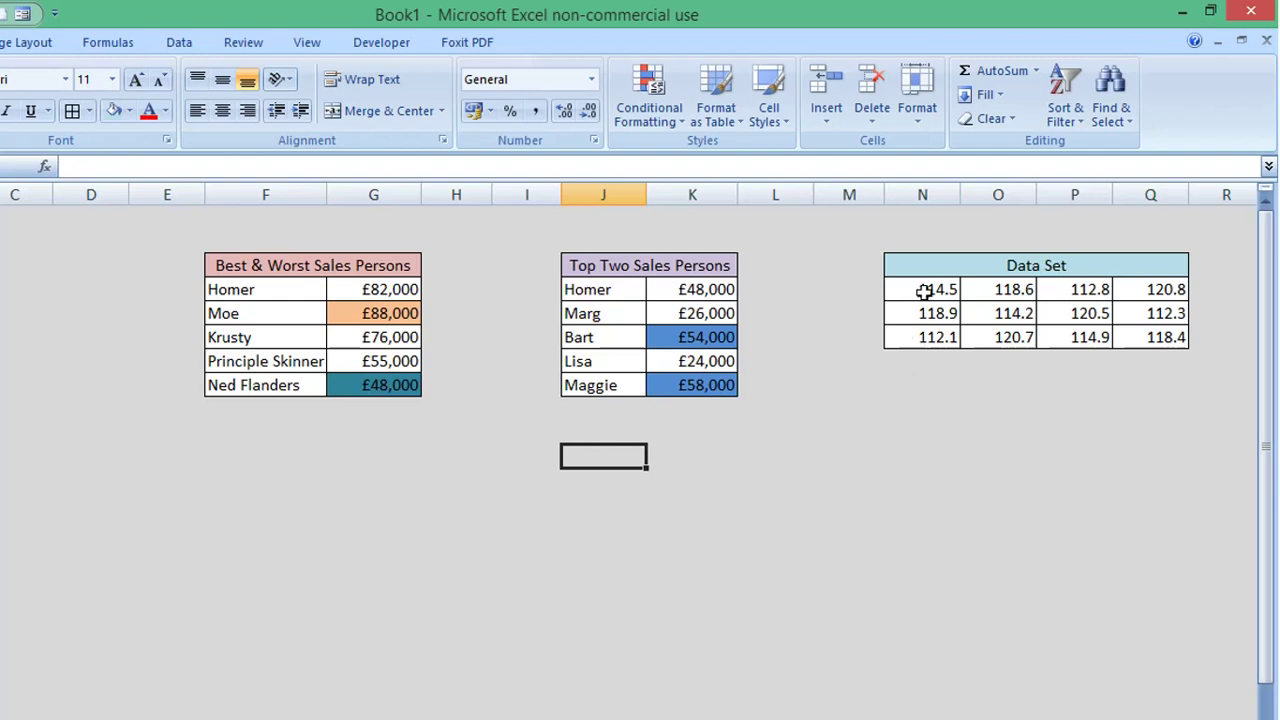
{"action": "left_click_drag", "start_coordinate": [920, 289], "coordinate": [1140, 337]}
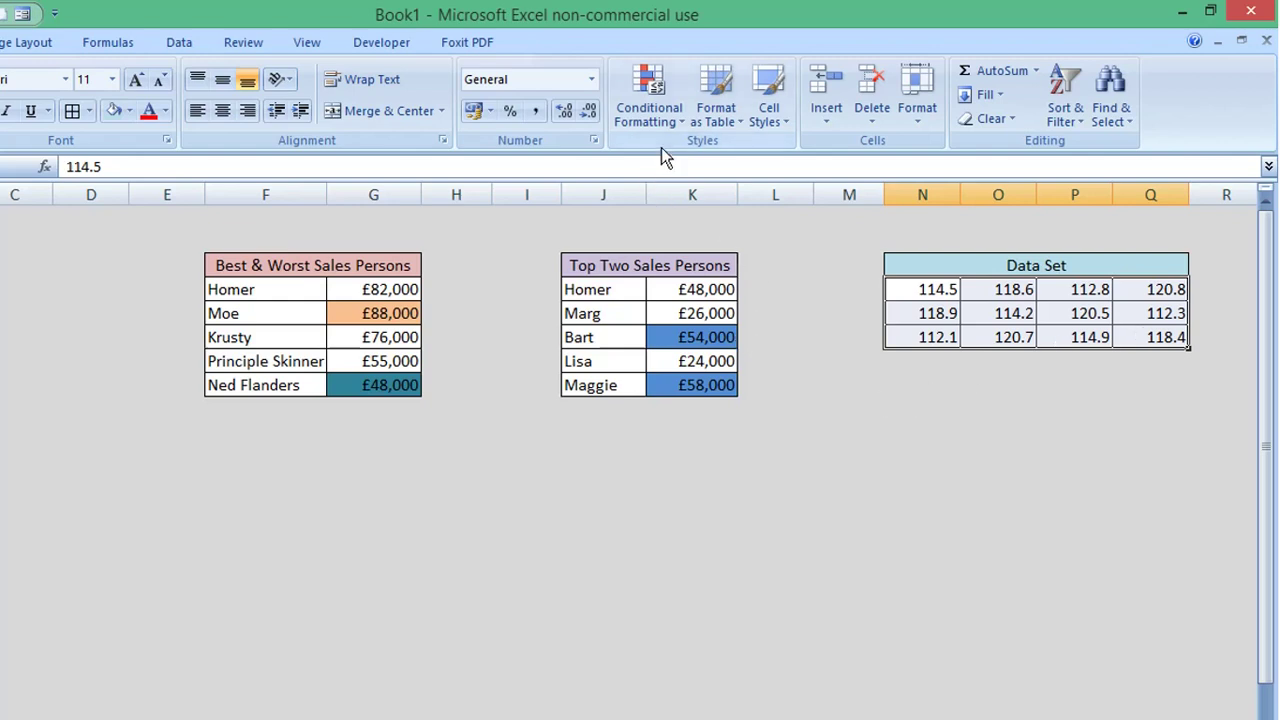
Add a Top 1 ranked-values rule with light pink fill, highlighting the Data Set's 120.8.
{"action": "left_click", "coordinate": [673, 123]}
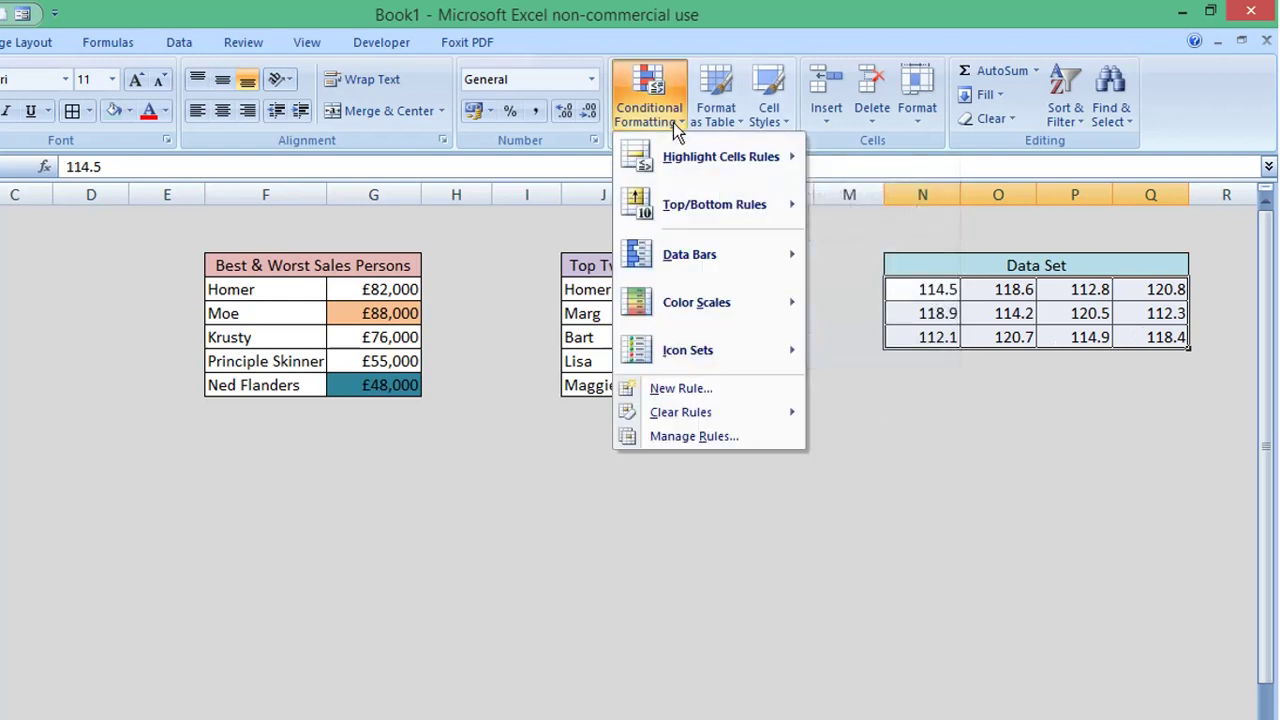
{"action": "mouse_move", "coordinate": [714, 204]}
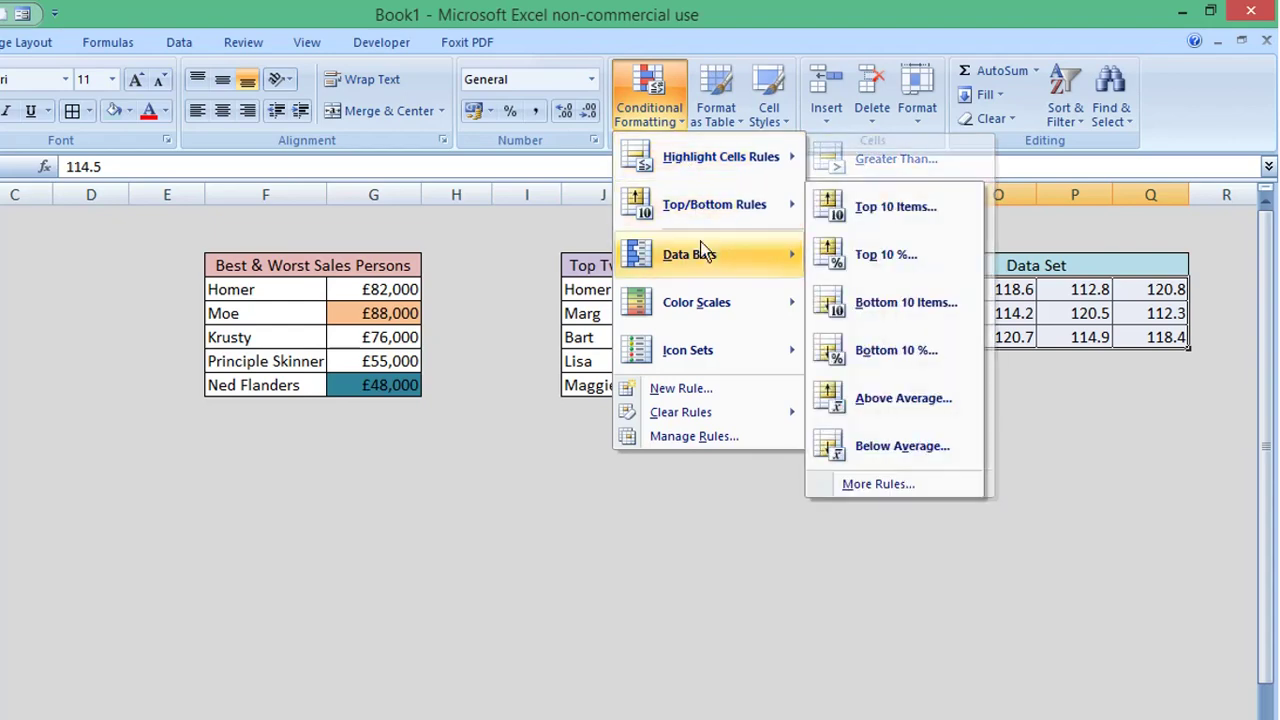
{"action": "left_click", "coordinate": [710, 388]}
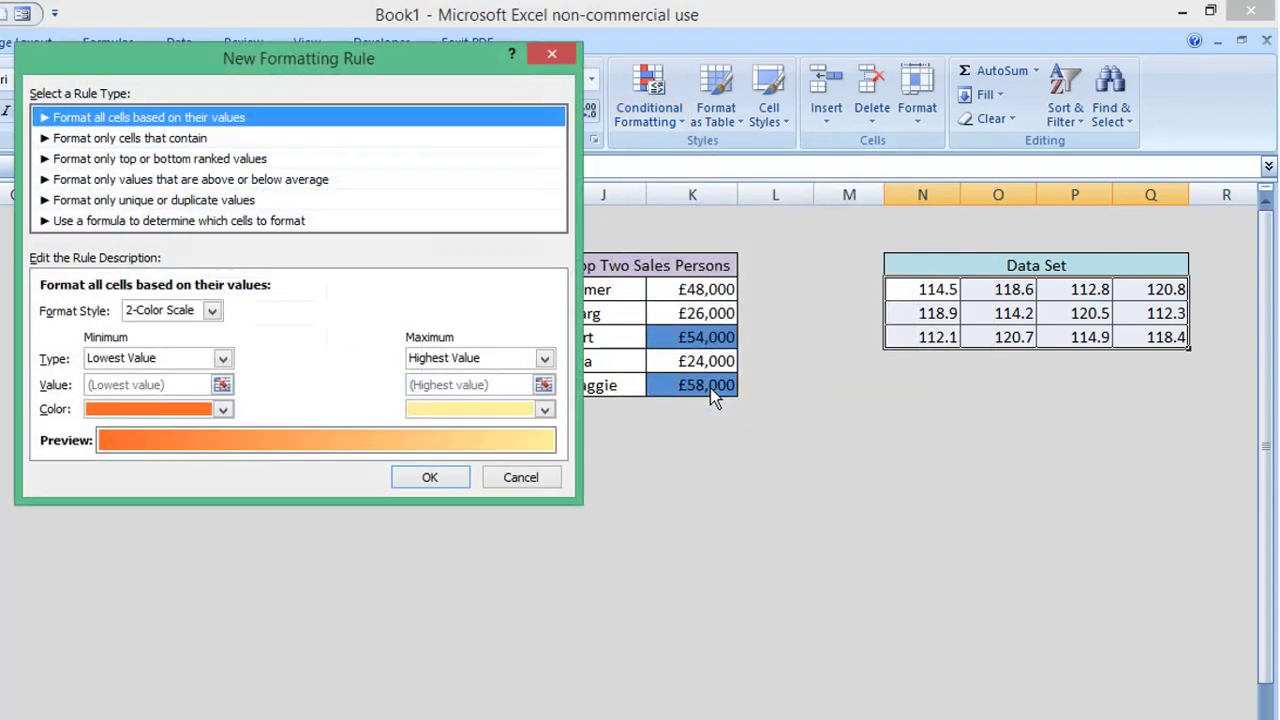
{"action": "left_click", "coordinate": [219, 160]}
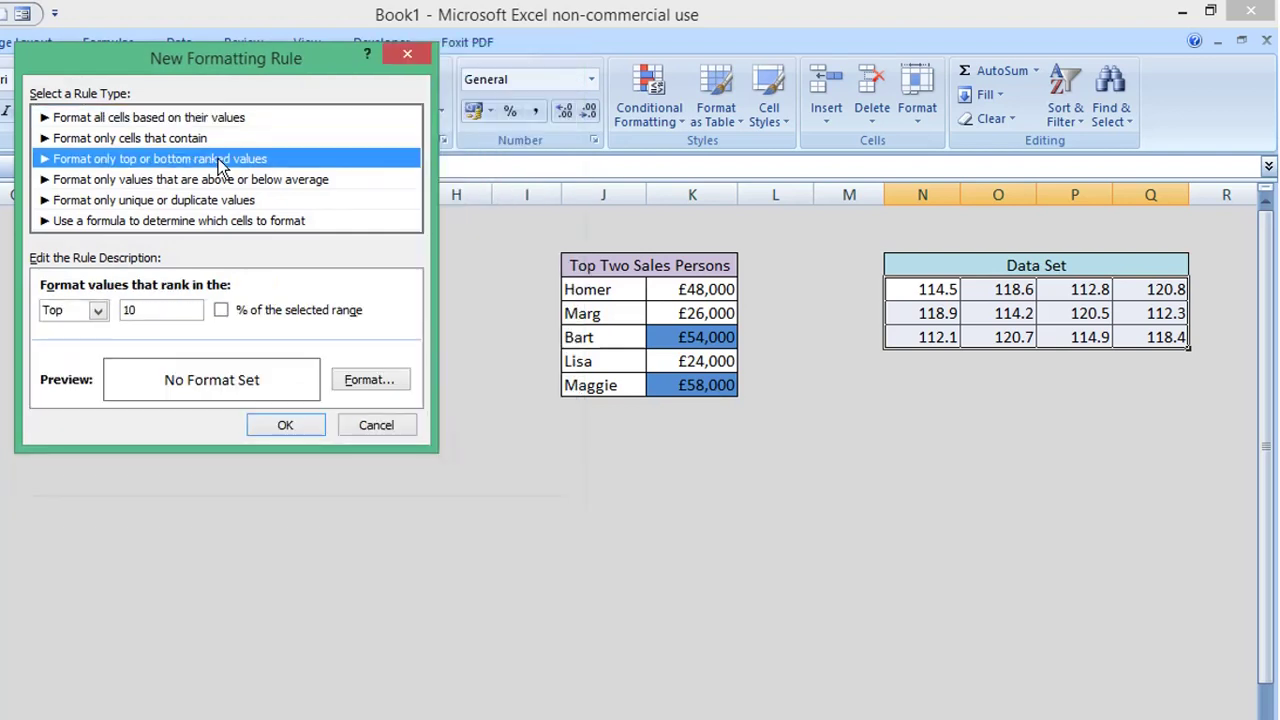
{"action": "left_click", "coordinate": [146, 310]}
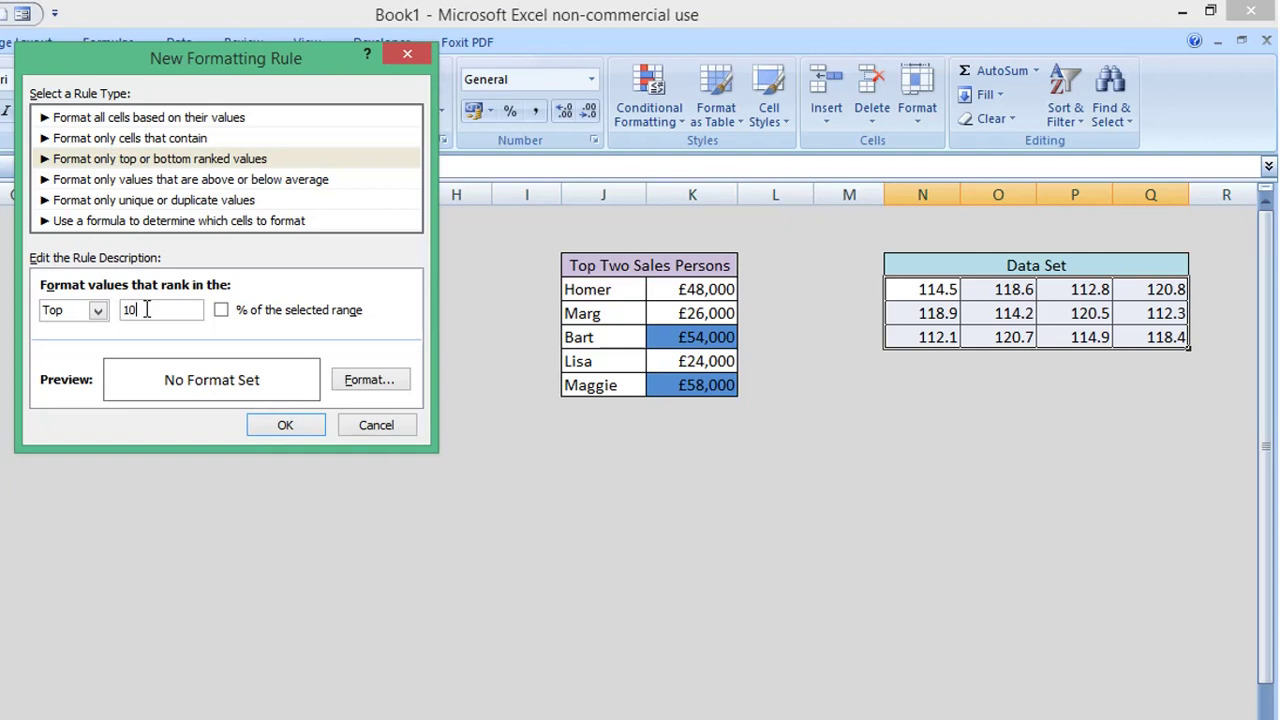
{"action": "key", "text": "BackSpace"}
{"action": "left_click", "coordinate": [369, 380]}
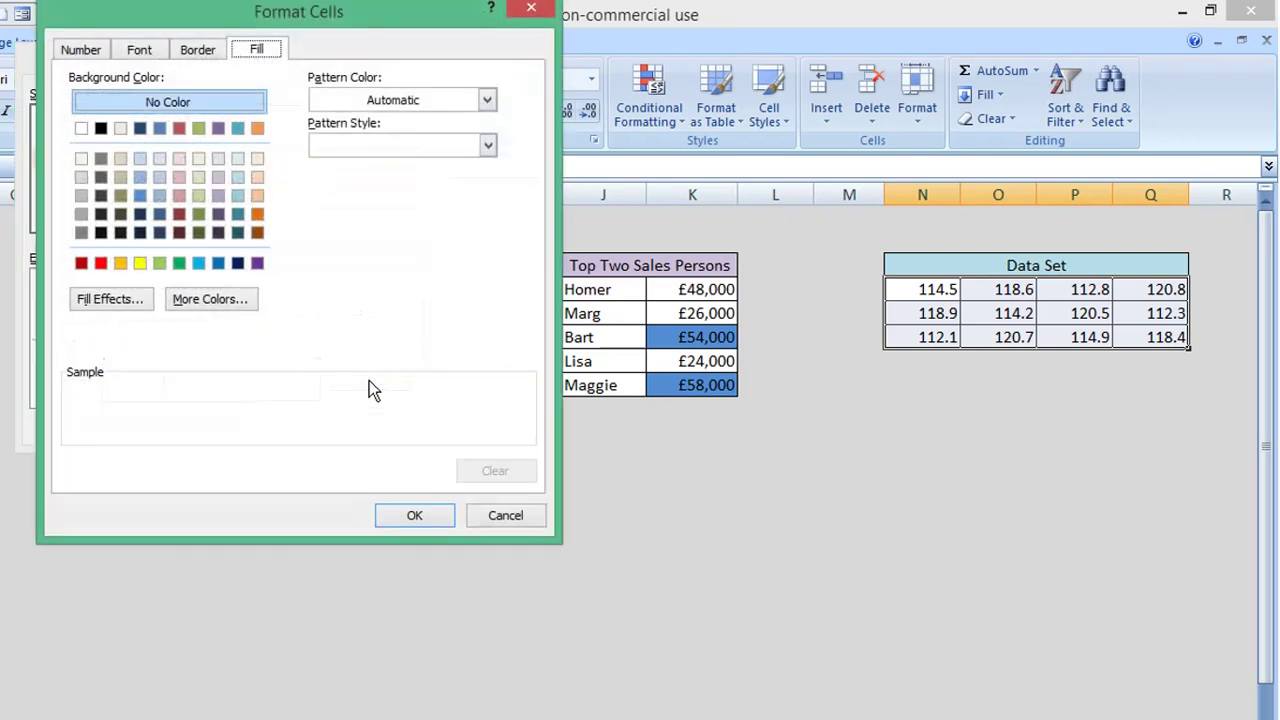
{"action": "left_click", "coordinate": [180, 178]}
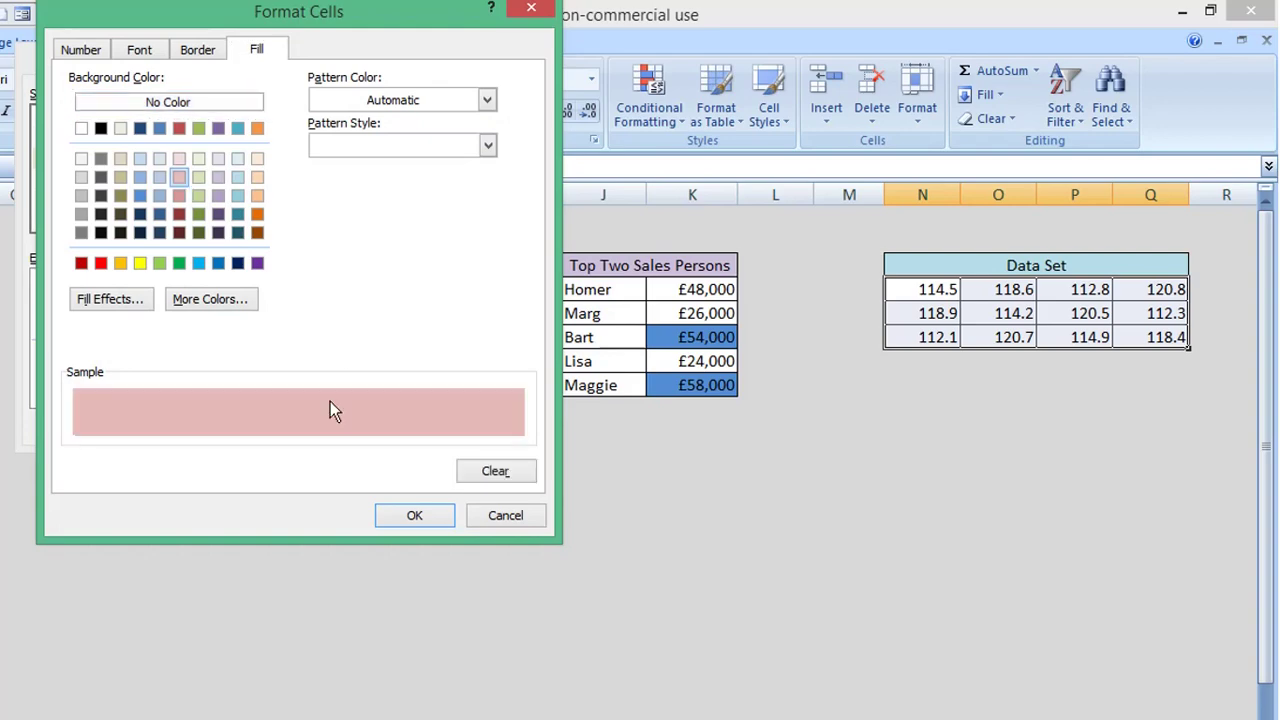
{"action": "left_click", "coordinate": [416, 517]}
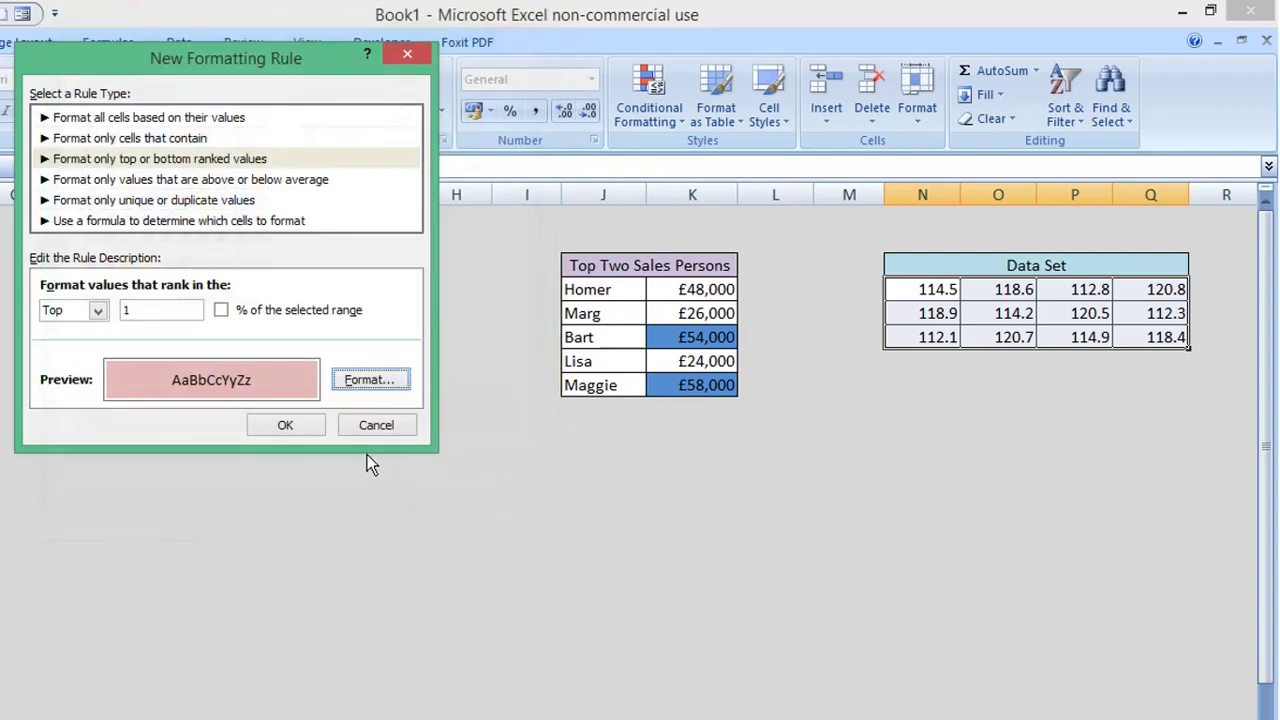
Apply the highest-value rule to the Data Set, then edit 120.7 to 120.9.
{"action": "left_click", "coordinate": [306, 424]}
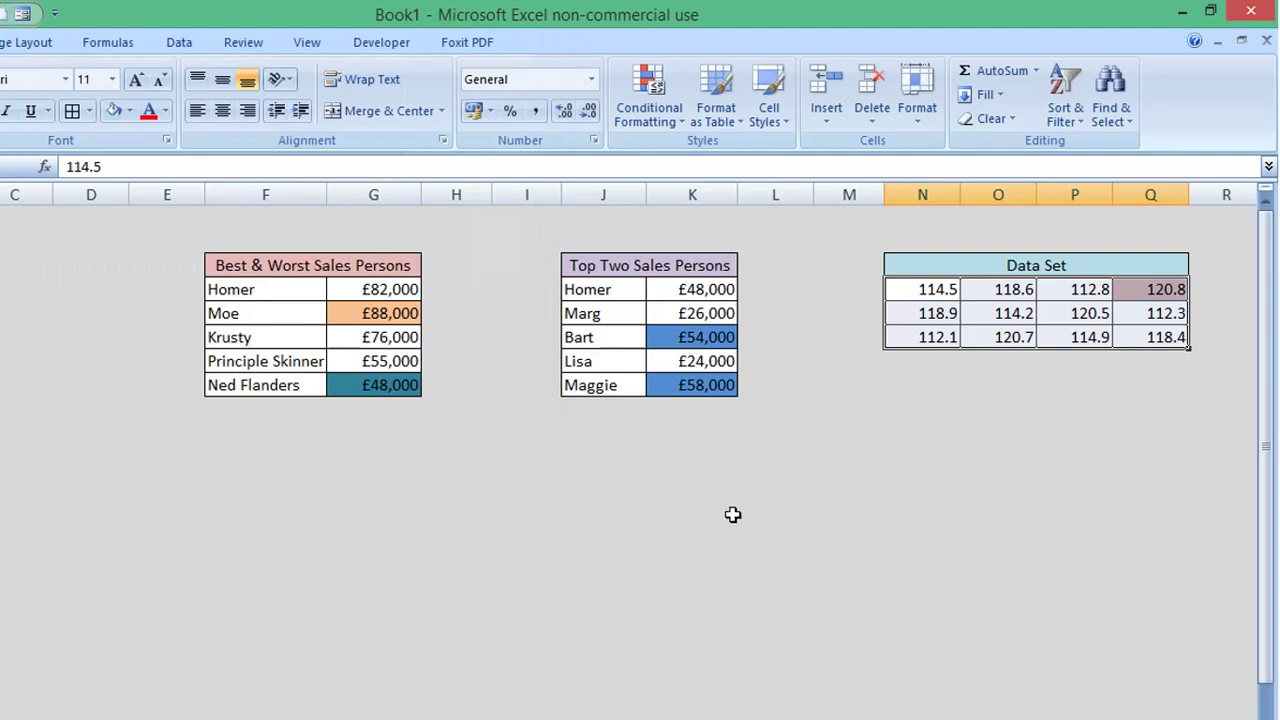
{"action": "left_click", "coordinate": [947, 484]}
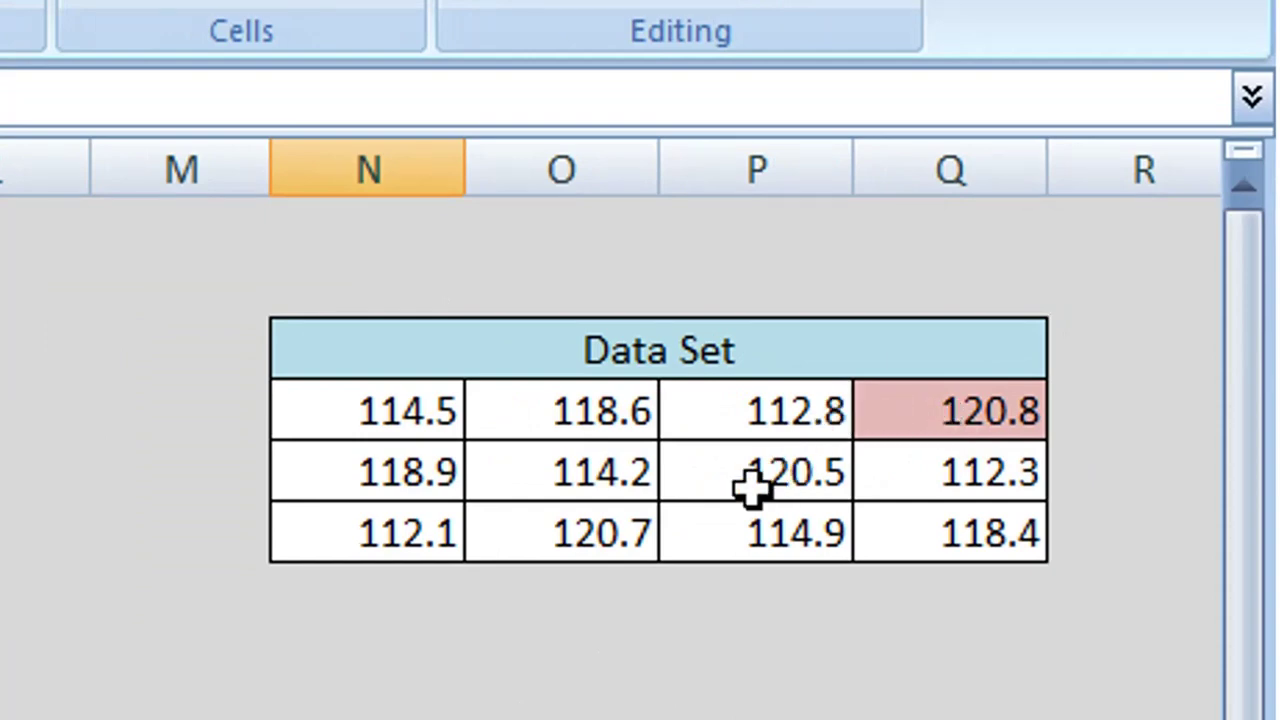
{"action": "left_click", "coordinate": [572, 533]}
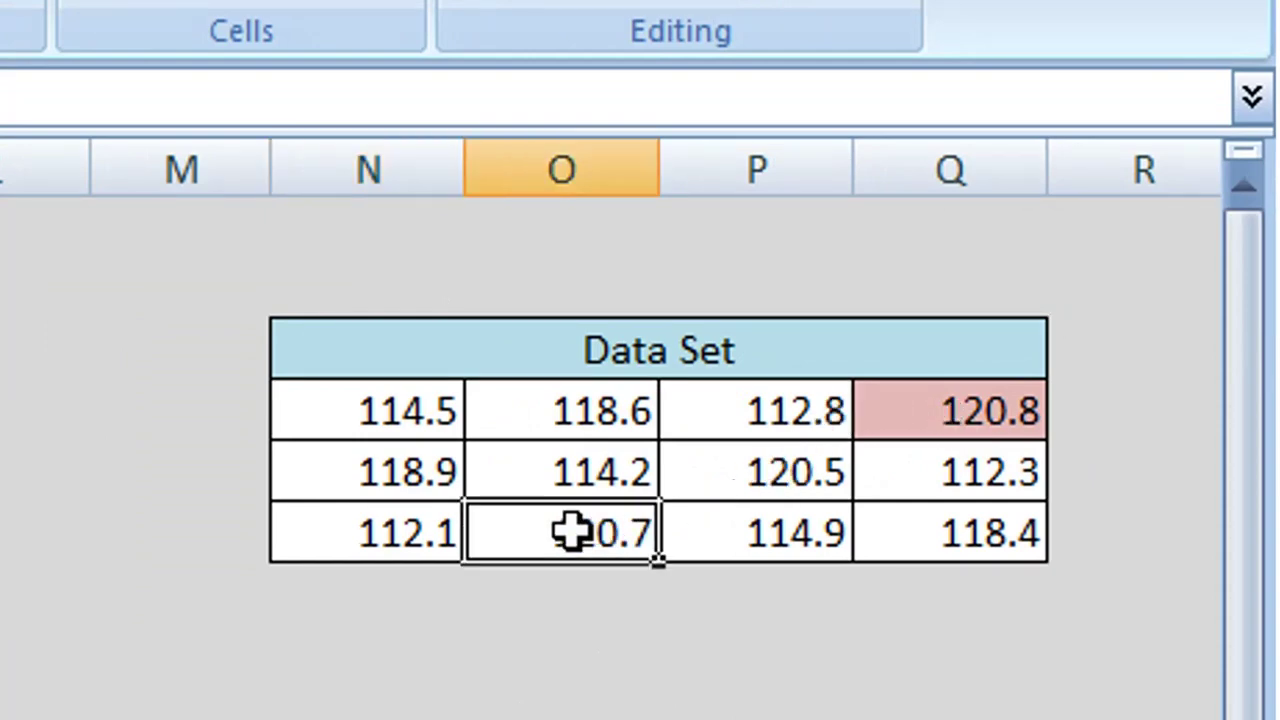
{"action": "double_click", "coordinate": [572, 533]}
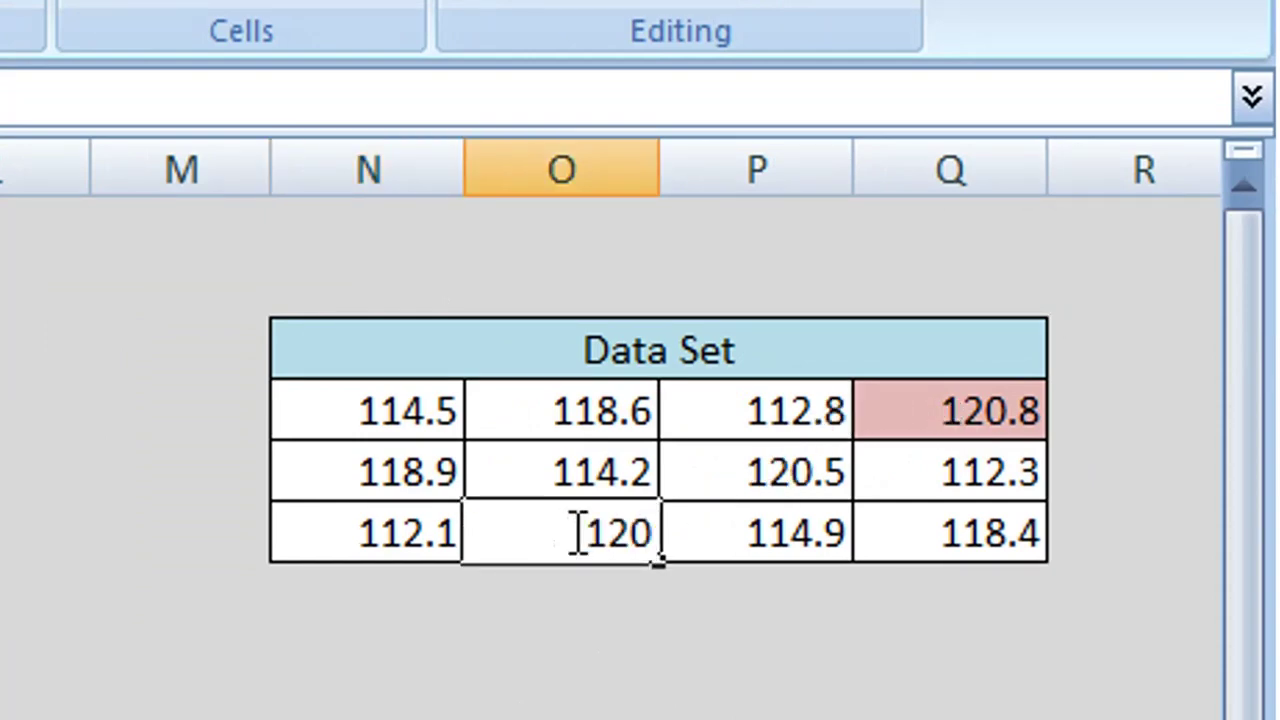
{"action": "key", "text": "BackSpace"}
{"action": "type", "text": "9"}
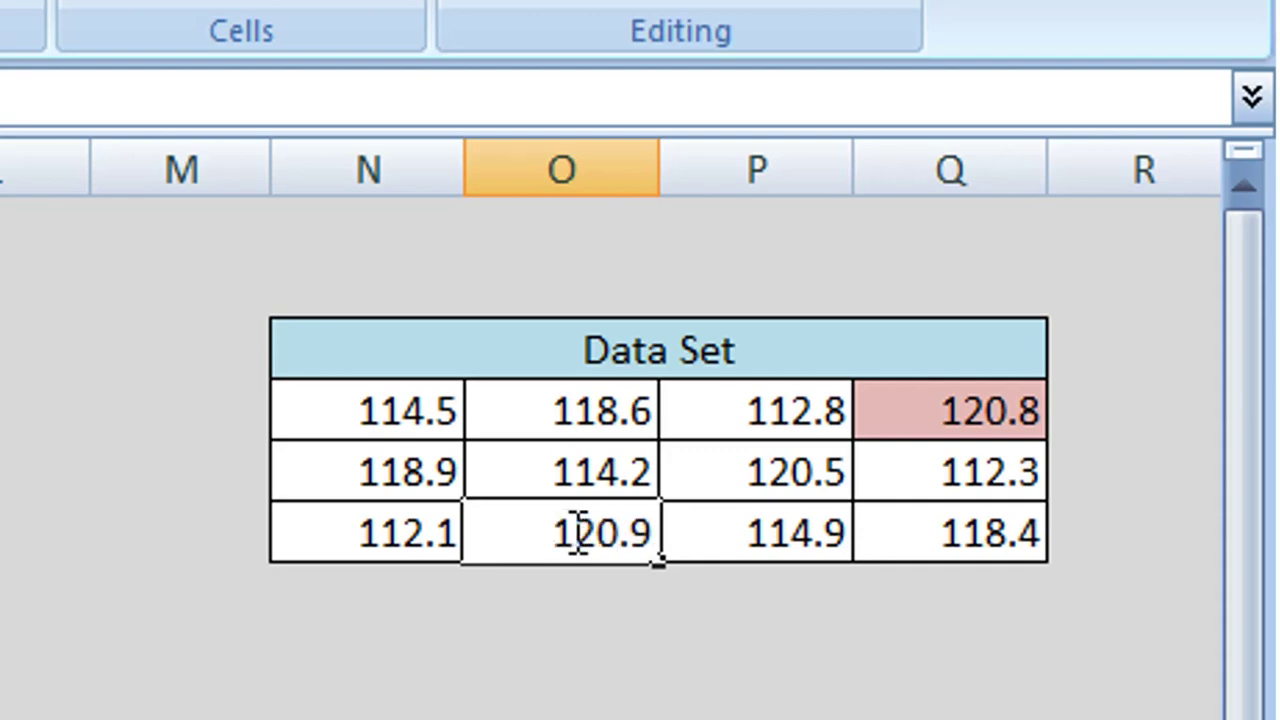
{"action": "key", "text": "Return"}
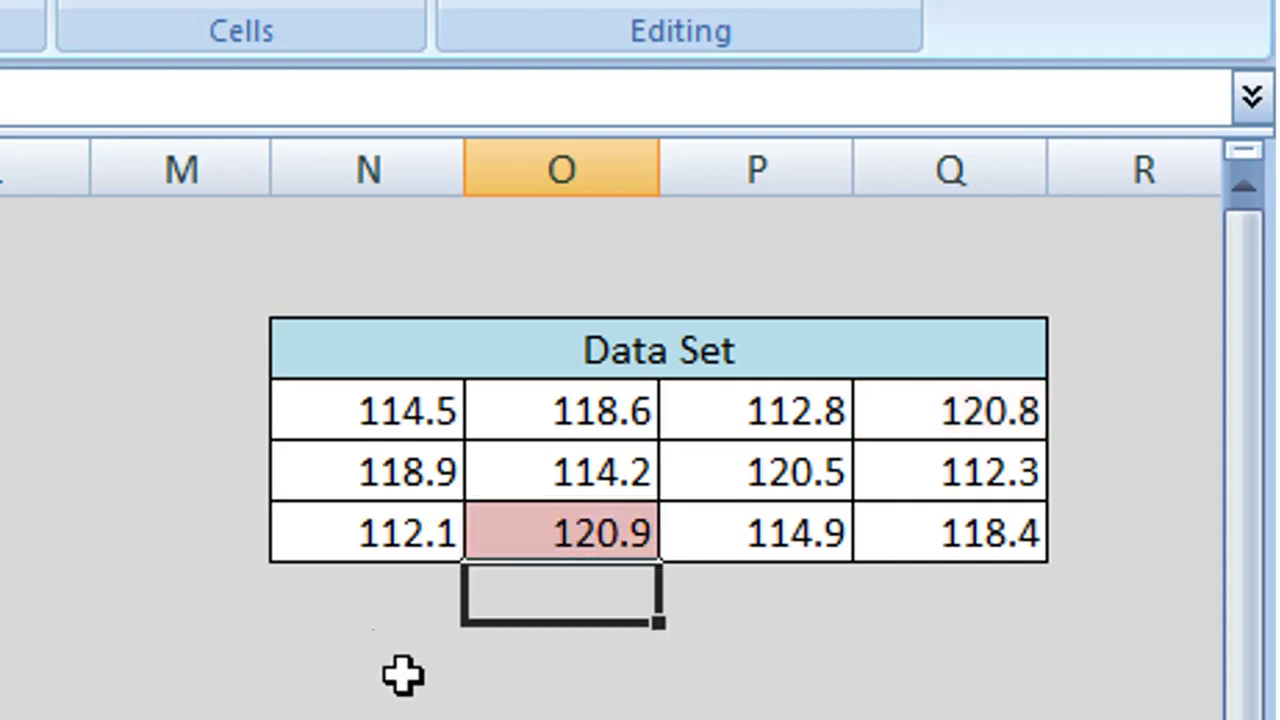
{"action": "left_click", "coordinate": [388, 672]}
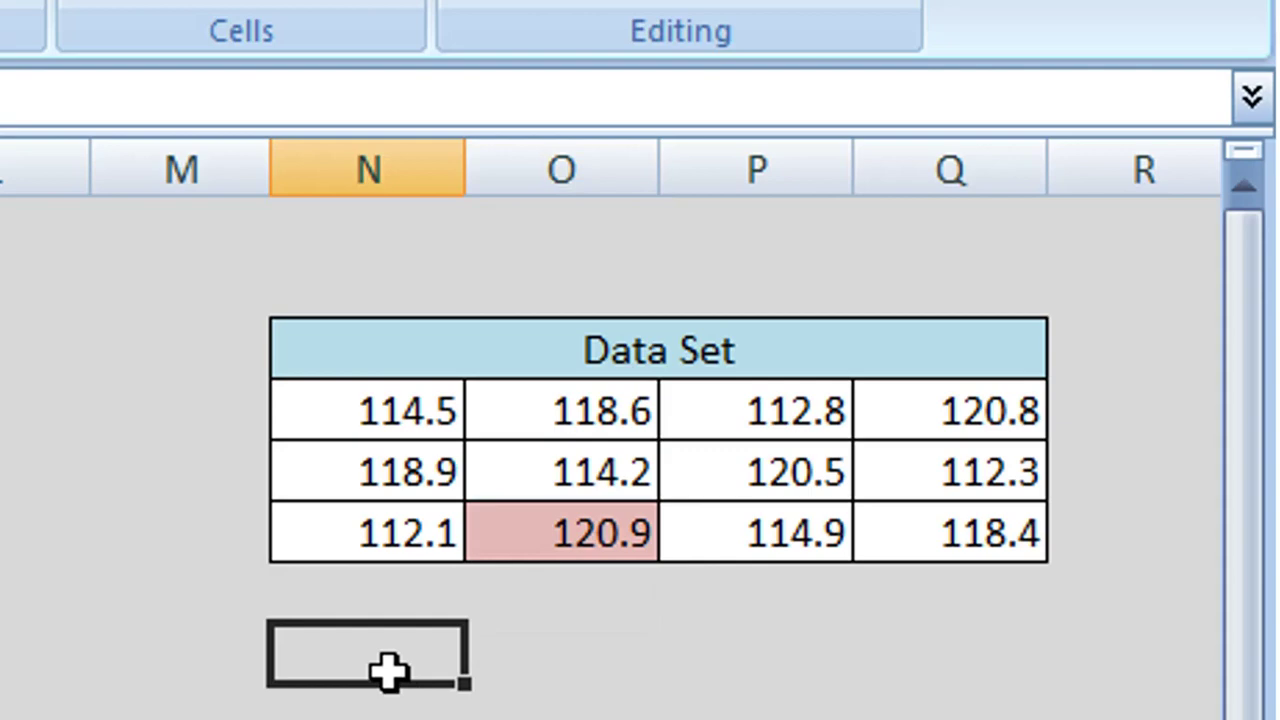